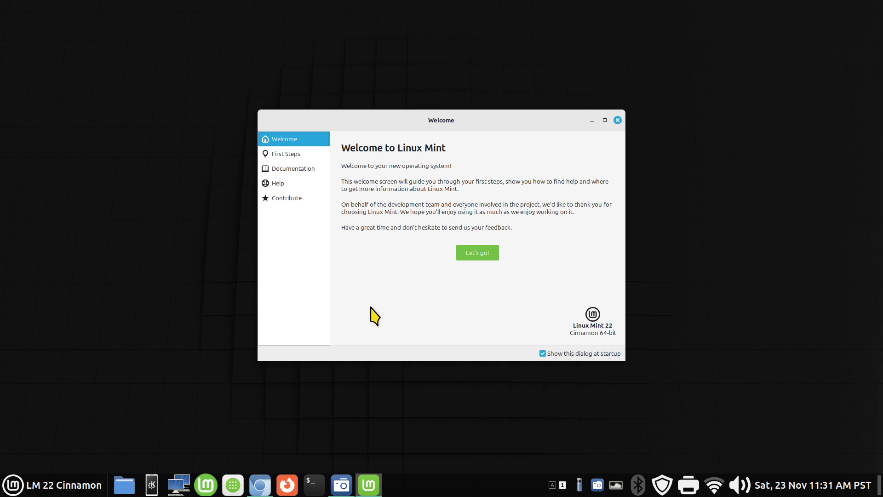
# - Close the Linux Mint Welcome window and view the installed Internet applications
pyautogui.click(618, 121)
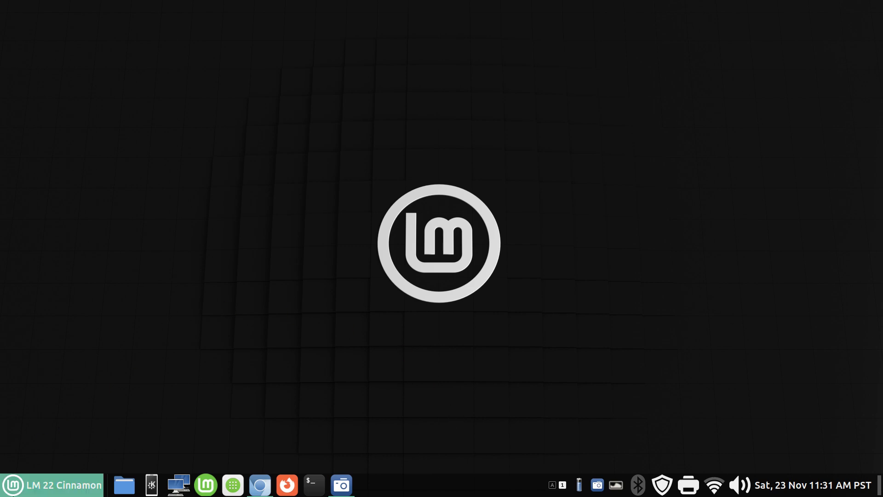
pyautogui.click(50, 485)
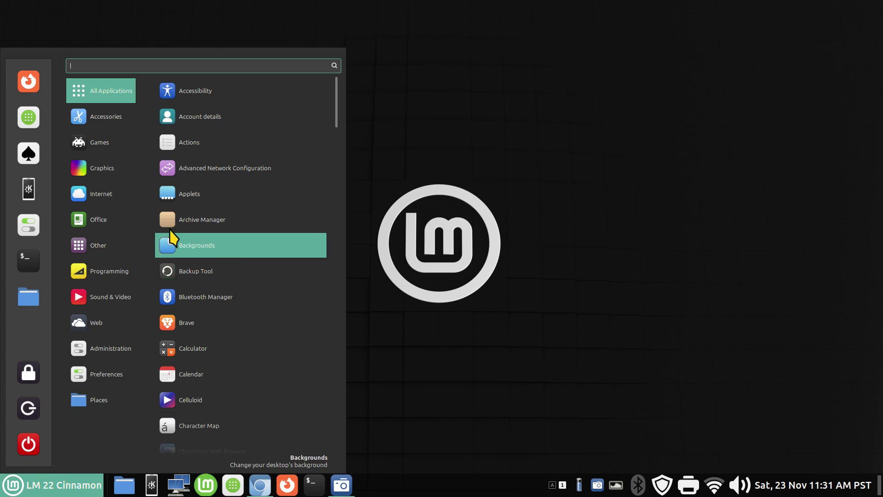
pyautogui.moveTo(101, 195)
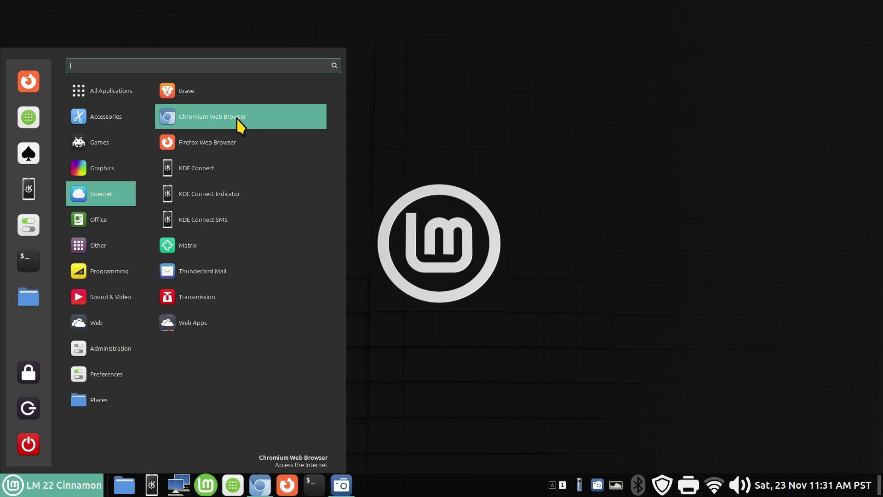
pyautogui.click(444, 99)
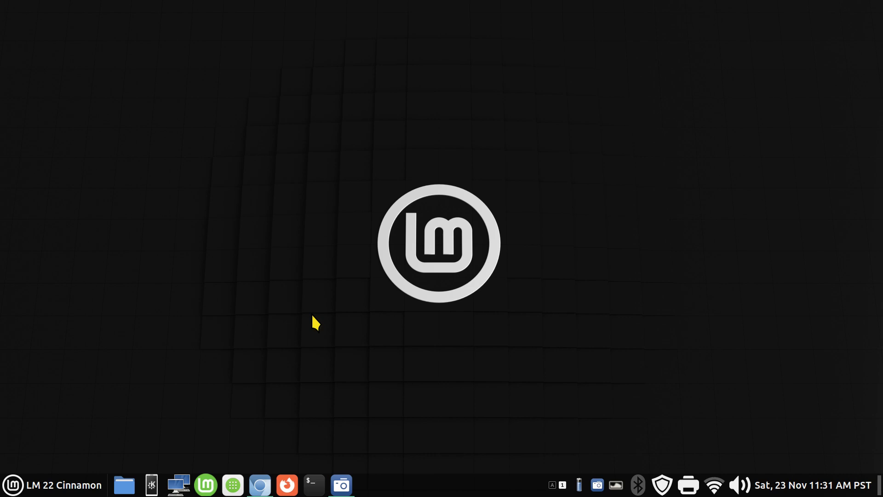
# - Switch to Chromium, dismiss the ad covering the Easy Linux Tips Project page, and minimize the browser
pyautogui.click(262, 486)
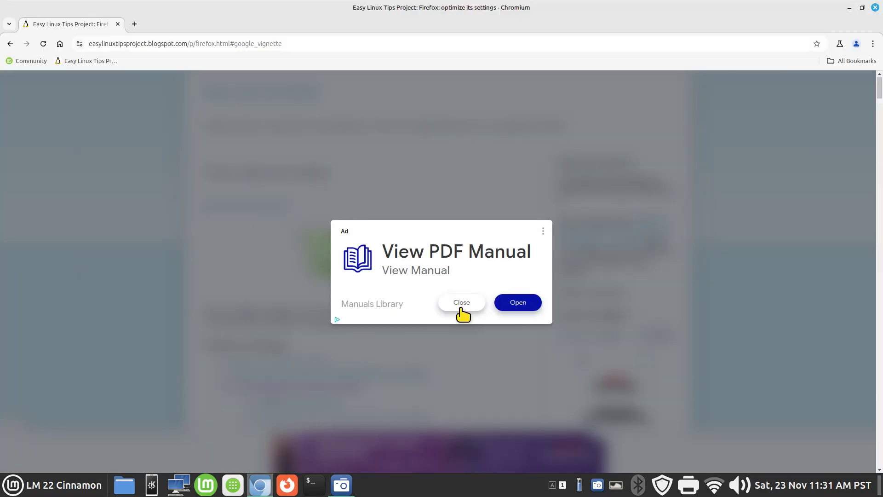
pyautogui.click(461, 309)
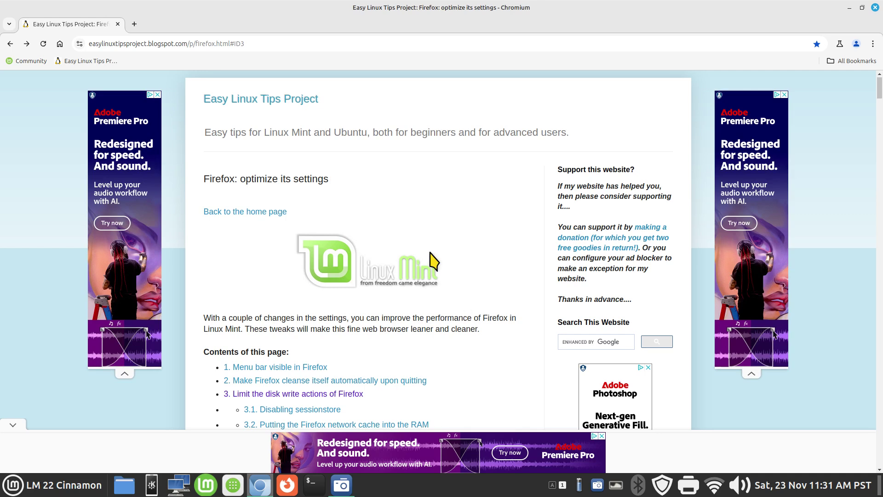
pyautogui.click(849, 8)
# - In Firefox, view the black headphones deal on Amazon and return to the new tab page
pyautogui.click(287, 485)
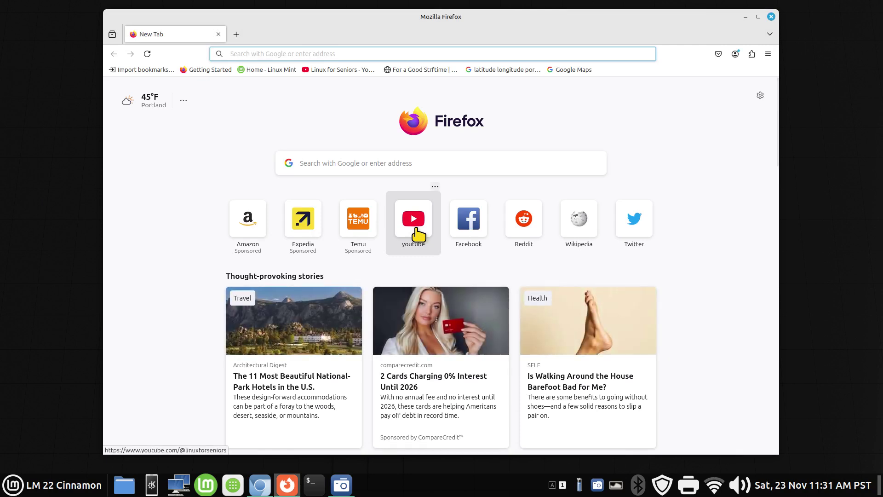
pyautogui.click(248, 220)
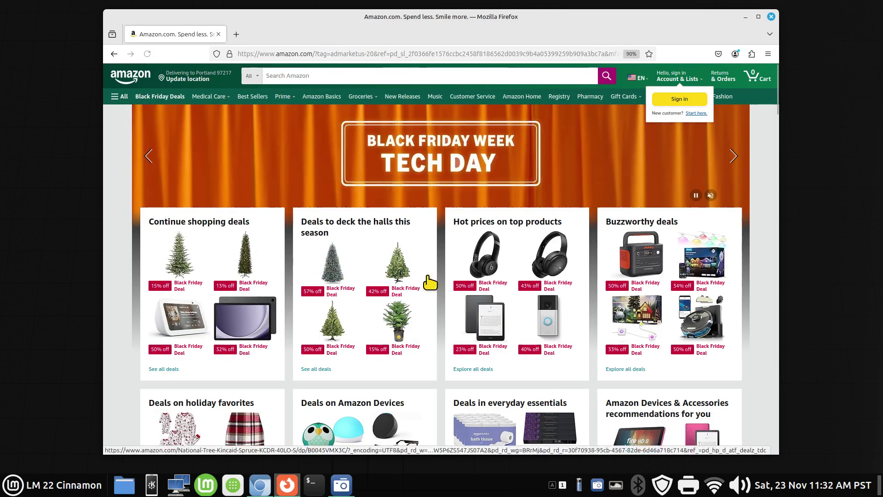
pyautogui.click(486, 261)
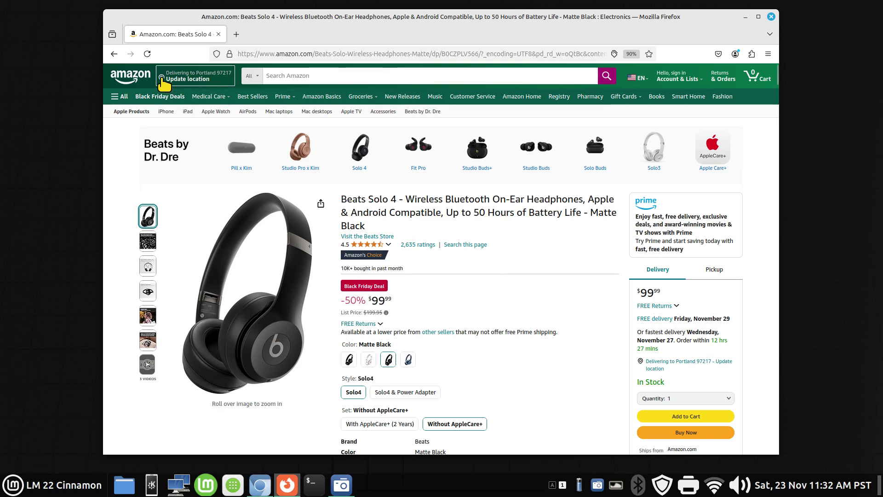
pyautogui.click(130, 77)
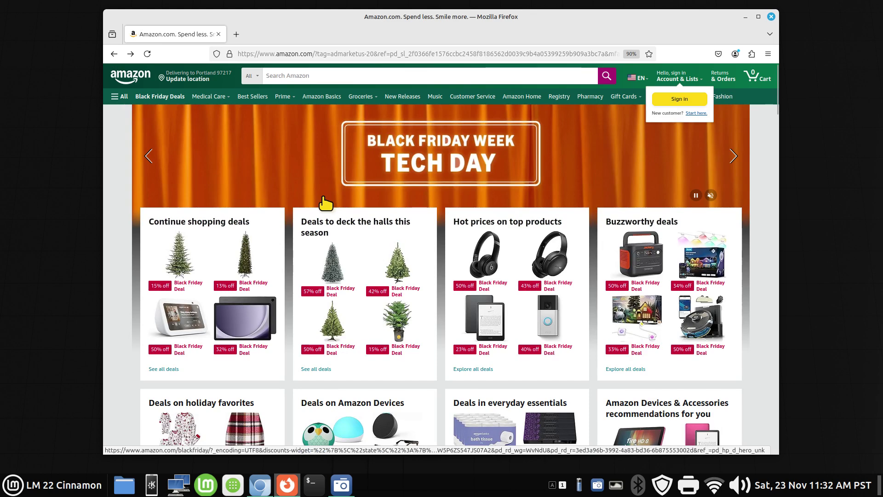
pyautogui.click(114, 53)
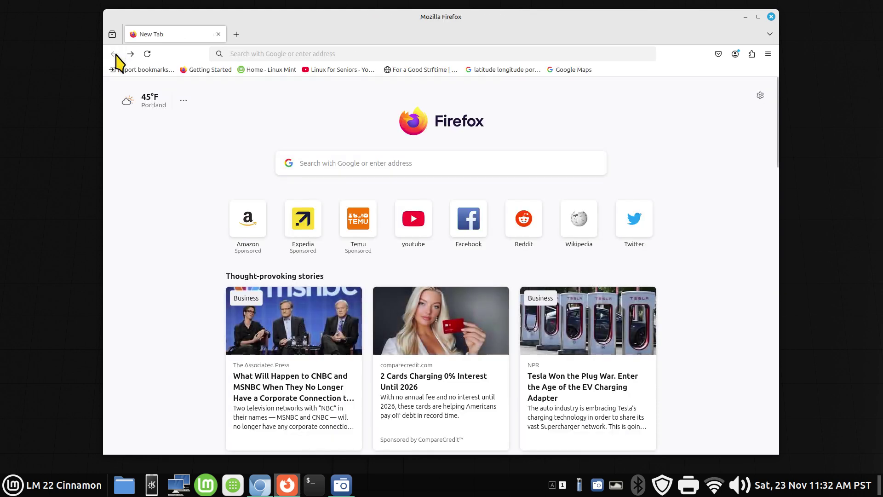
# - Read the About details of the bookmarked Linux for Seniors YouTube channel and close Firefox
pyautogui.click(333, 70)
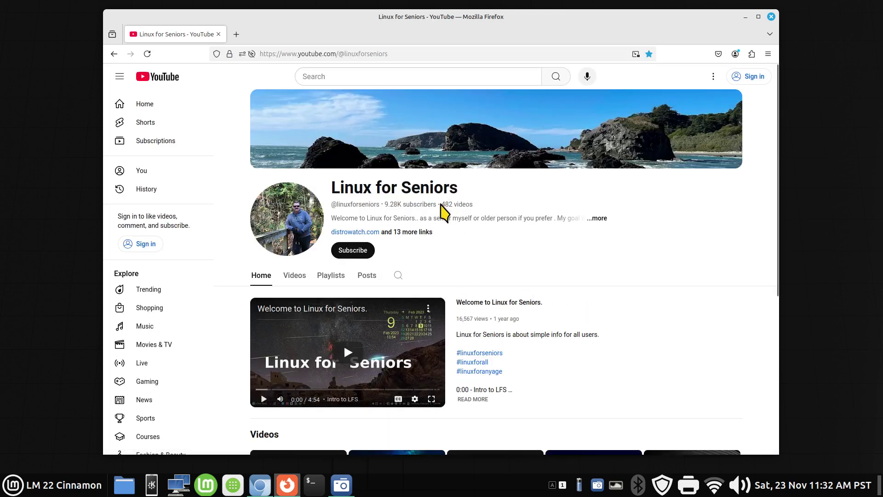
pyautogui.moveTo(443, 204); pyautogui.dragTo(472, 206)
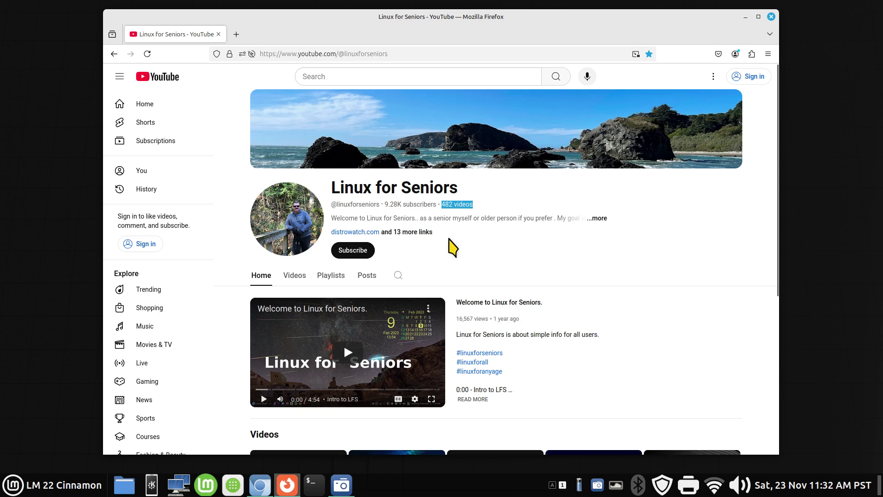
pyautogui.click(501, 220)
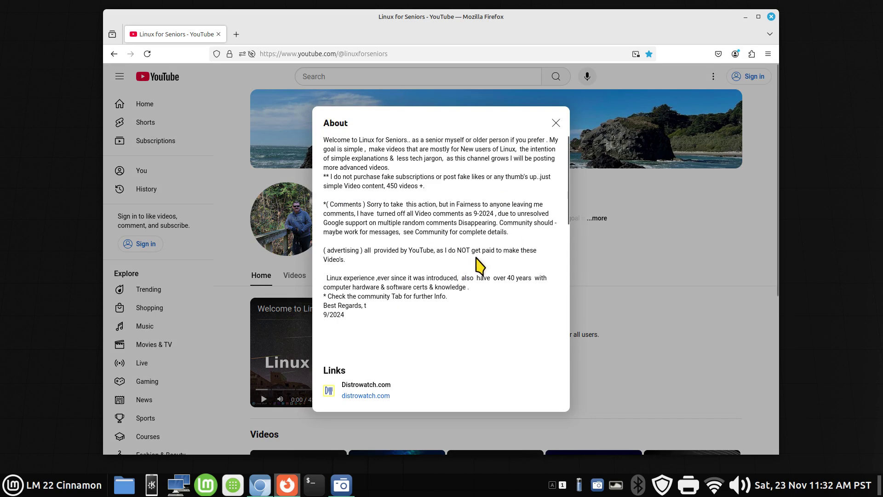
pyautogui.scroll(-12, 499, 326)
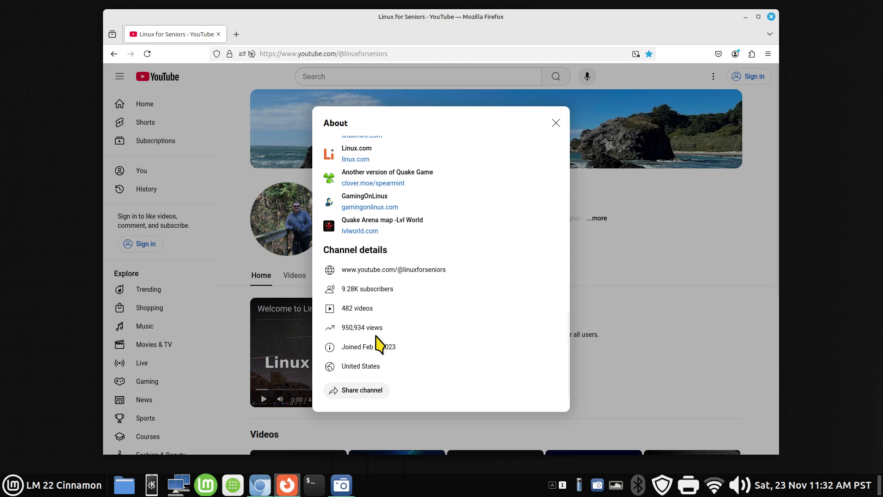
pyautogui.click(556, 123)
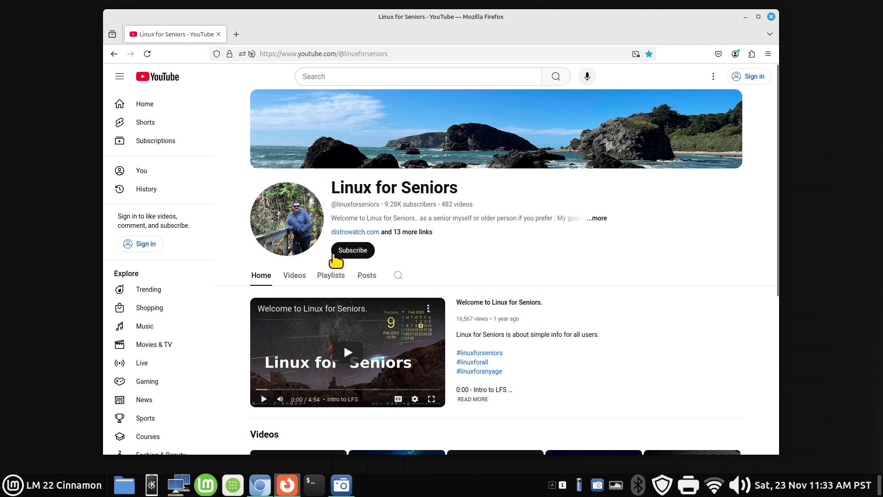
pyautogui.click(399, 276)
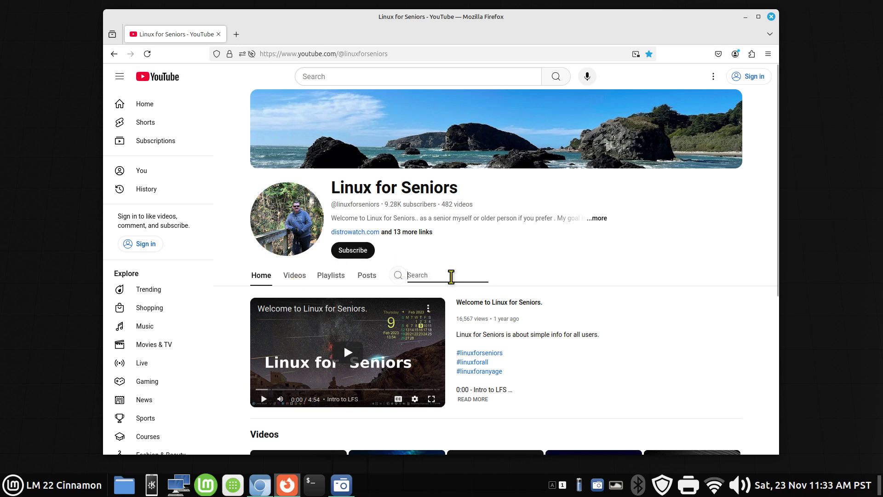
pyautogui.click(771, 16)
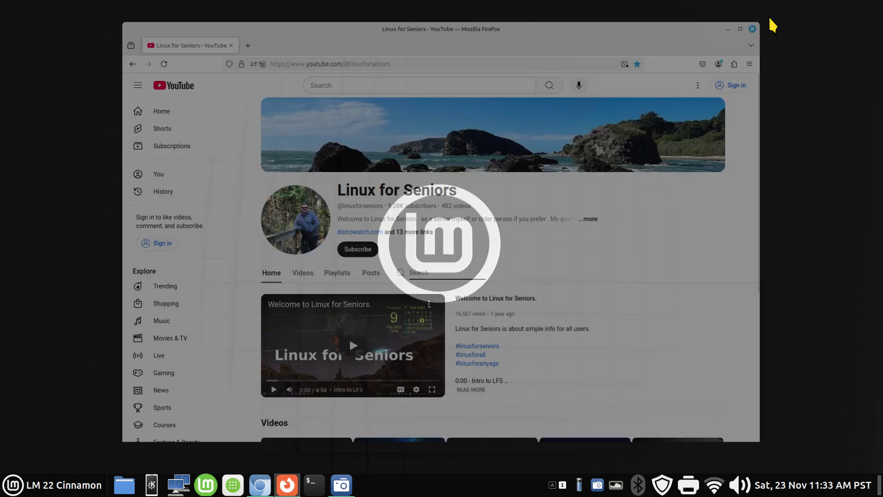
# - Reopen and close Firefox twice to test its startup
pyautogui.click(287, 485)
pyautogui.click(772, 16)
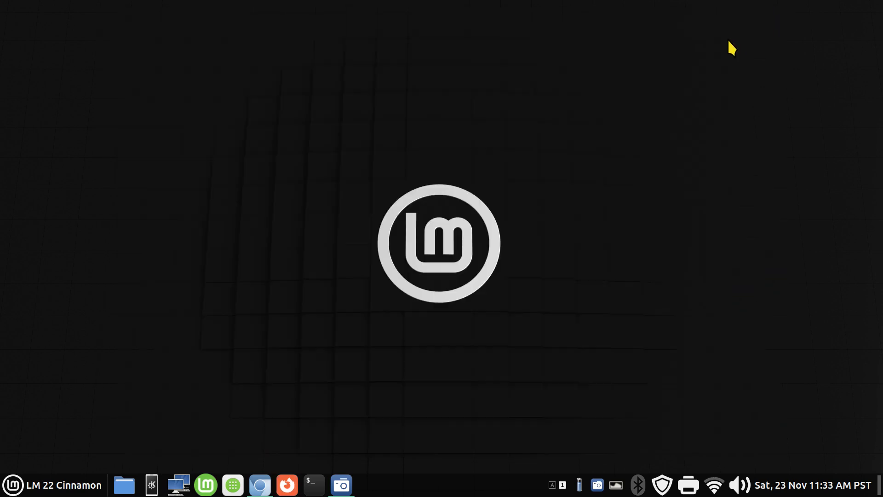
pyautogui.click(287, 485)
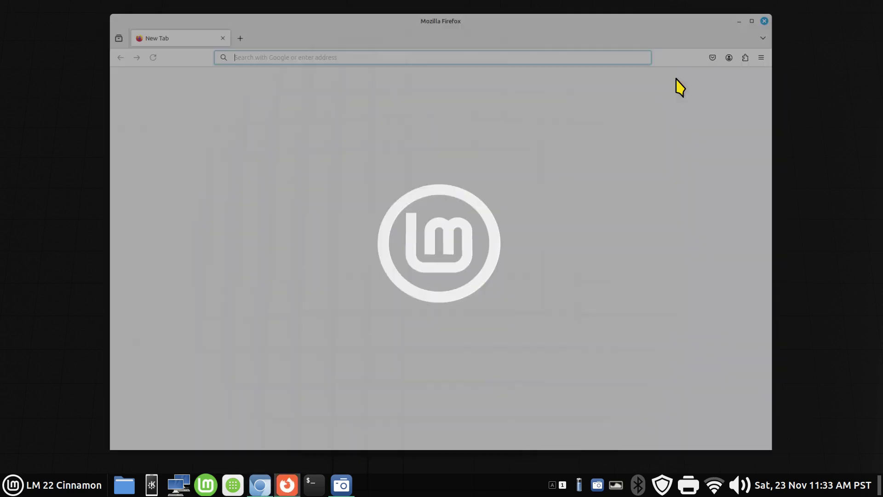
pyautogui.click(772, 17)
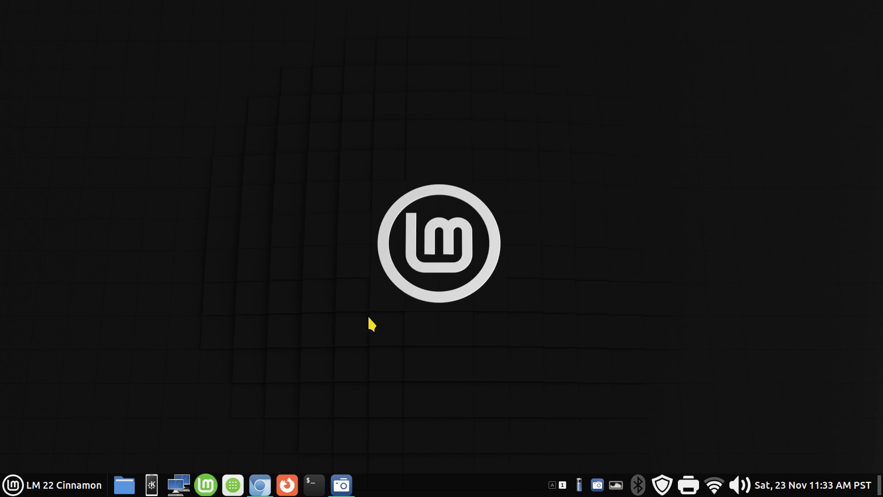
# - Switch to Chromium and read the Disabling sessionstore instructions under "Limit the disk write actions of Firefox"
pyautogui.click(260, 485)
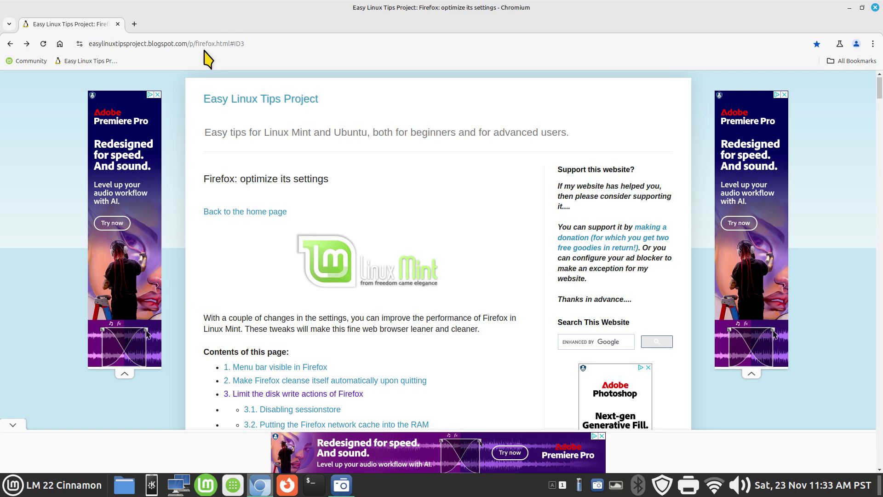
pyautogui.scroll(-2, 459, 200)
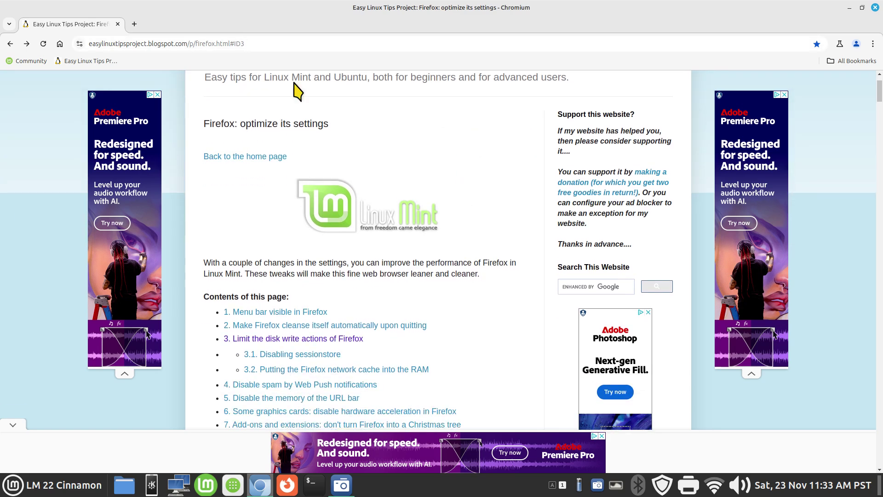
pyautogui.scroll(-2, 451, 239)
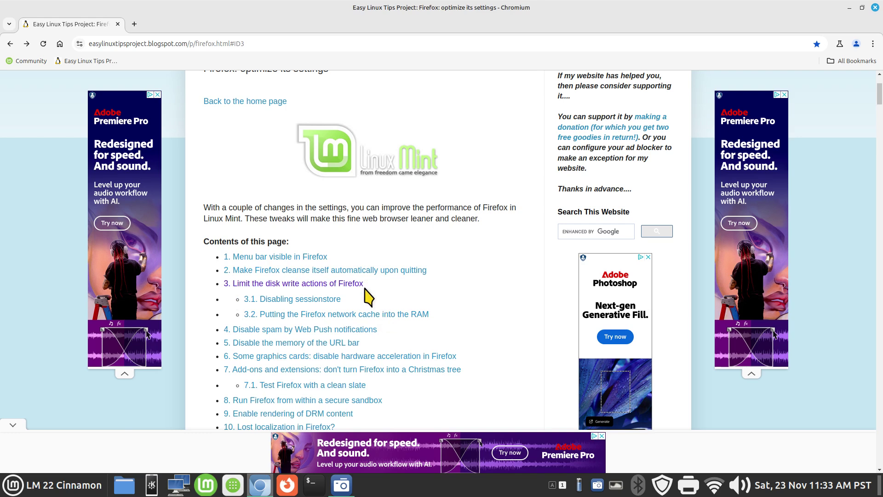
pyautogui.click(282, 285)
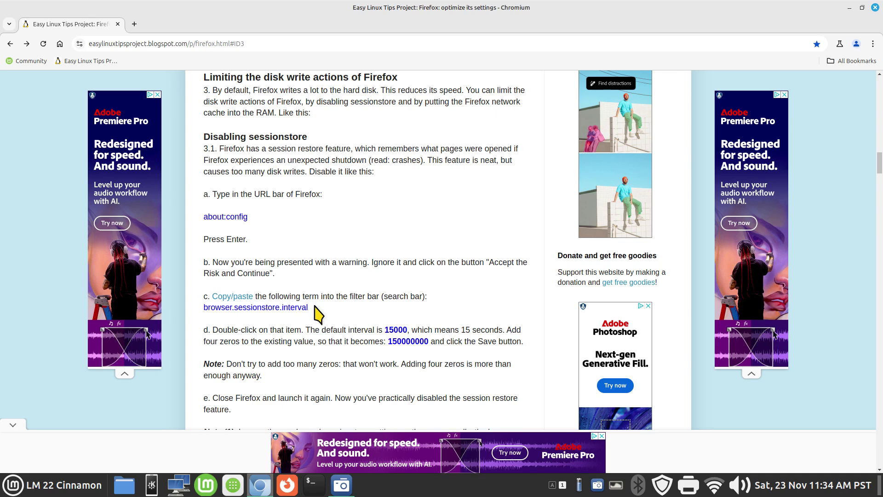
pyautogui.scroll(-2, 320, 327)
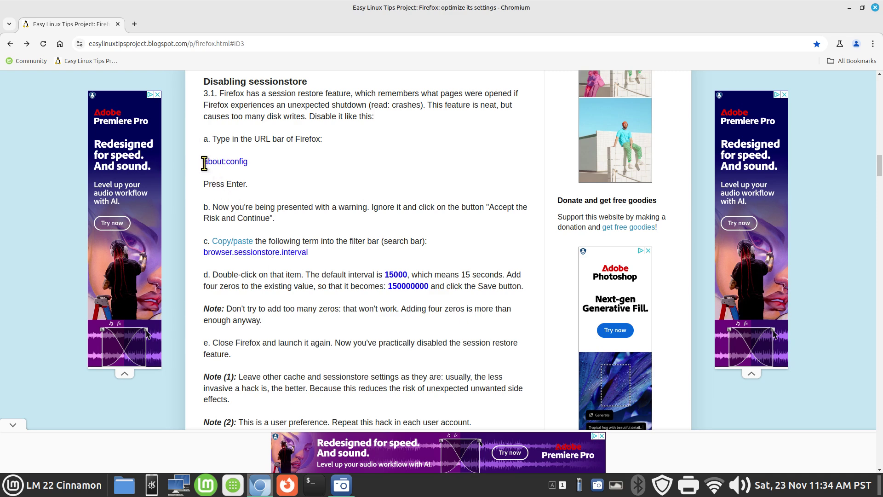
# - Copy about:config from the tips page and load it as the address in a new Firefox window
pyautogui.moveTo(207, 162); pyautogui.dragTo(254, 161)
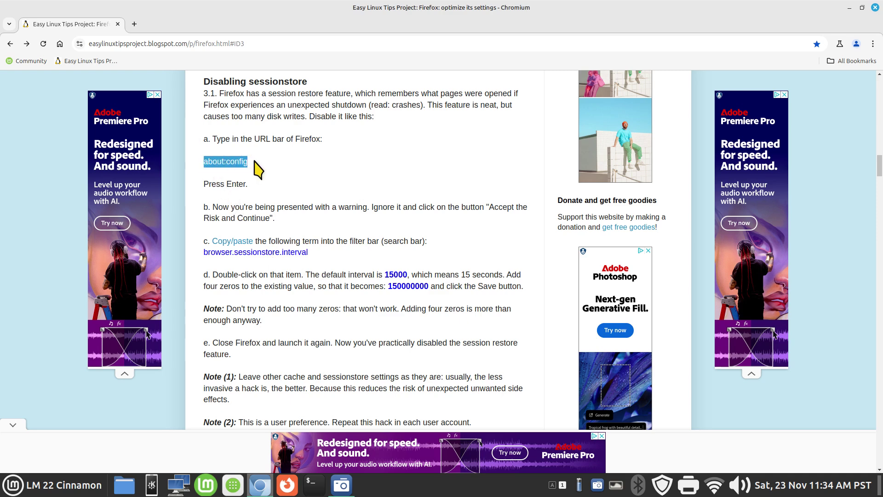
pyautogui.rightClick(221, 160)
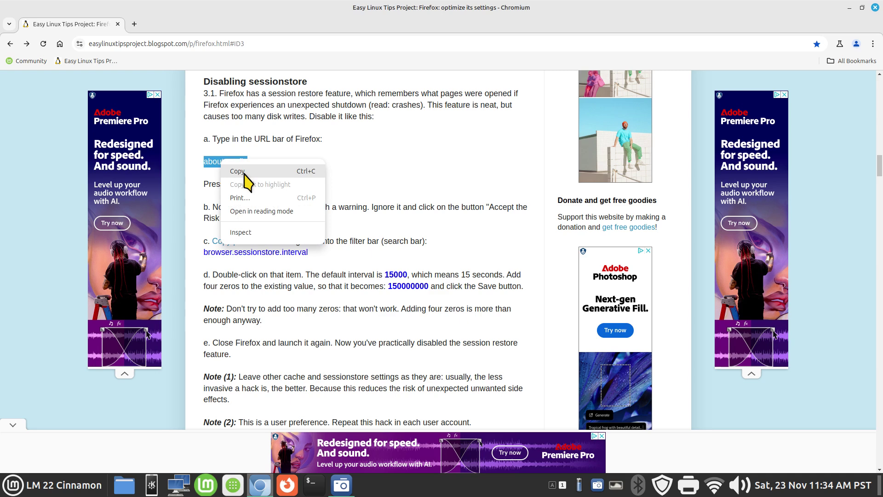
pyautogui.click(244, 173)
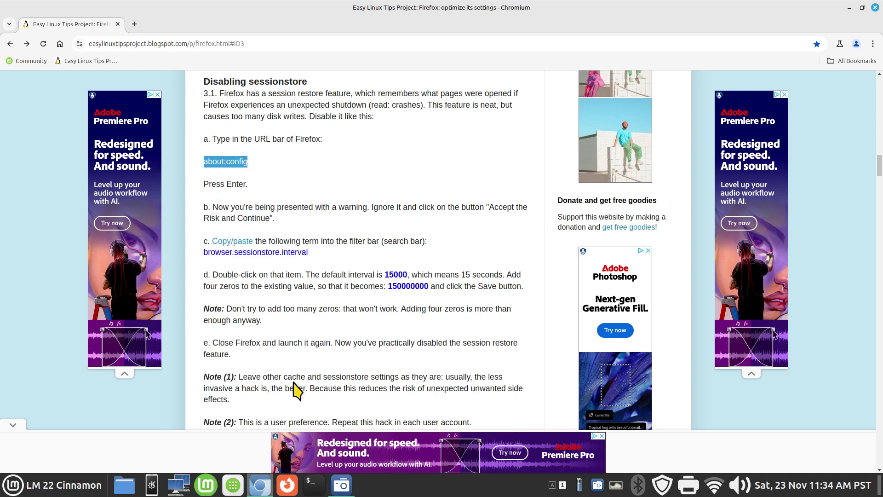
pyautogui.click(288, 486)
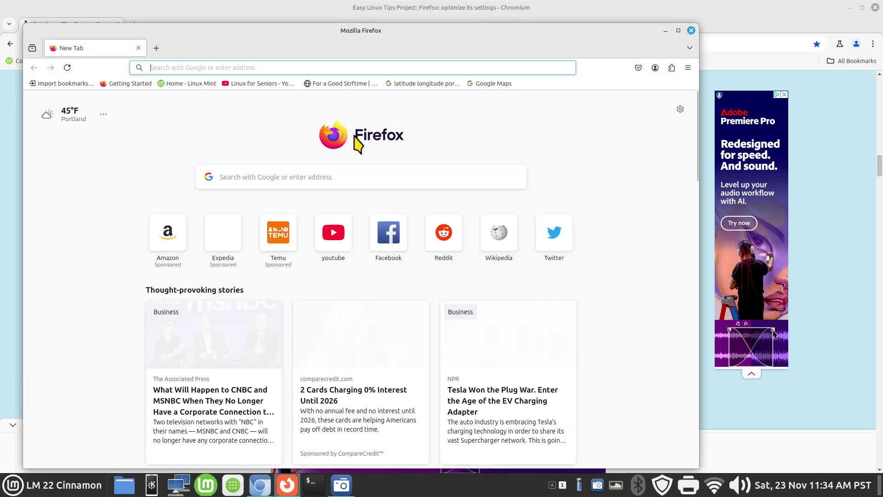
pyautogui.rightClick(170, 67)
pyautogui.click(207, 122)
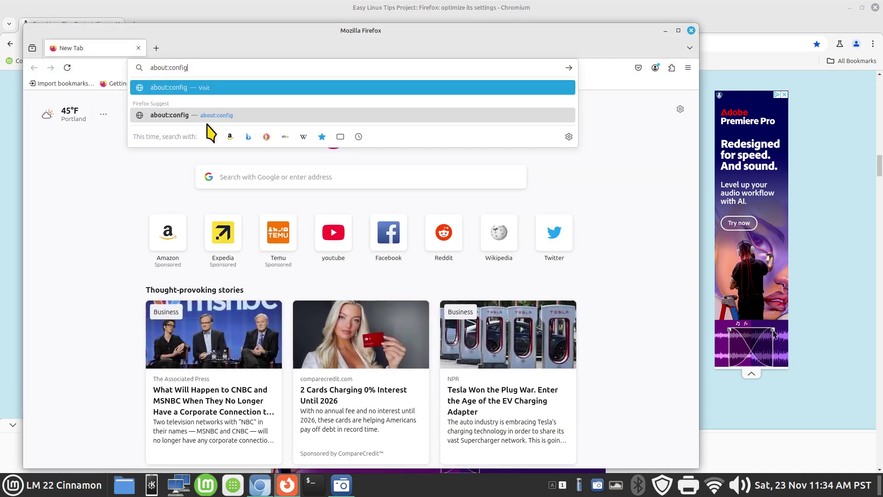
pyautogui.click(170, 81)
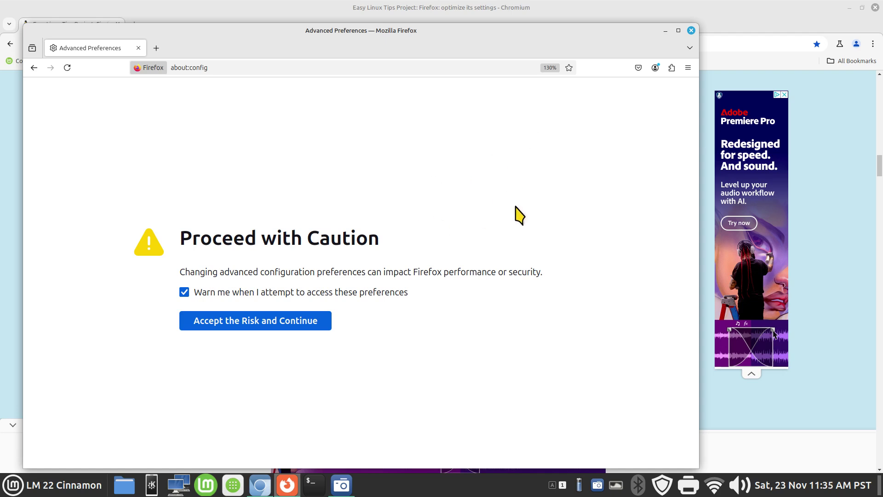
# - Zoom the about:config caution page out to 30% and back in to 130%
pyautogui.hotkey('ctrl', '-')
pyautogui.hotkey('ctrl', '-')
pyautogui.hotkey('ctrl', '-')
pyautogui.hotkey('ctrl', '-')
pyautogui.hotkey('ctrl', '-')
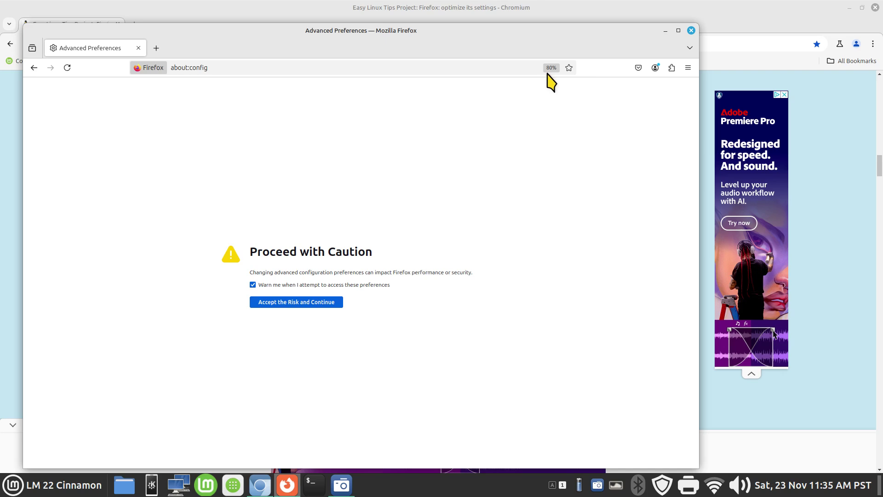
pyautogui.hotkey('ctrl', '-')
pyautogui.hotkey('ctrl', '-')
pyautogui.hotkey('ctrl', '-')
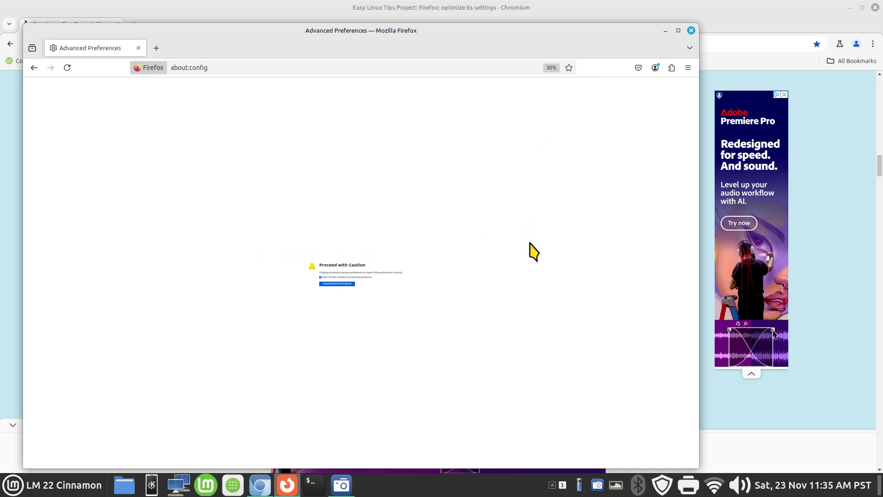
pyautogui.hotkey('ctrl', '+')
pyautogui.hotkey('ctrl', '+')
pyautogui.hotkey('ctrl', '+')
pyautogui.hotkey('ctrl', '+')
pyautogui.hotkey('ctrl', '+')
pyautogui.hotkey('ctrl', '+')
pyautogui.hotkey('ctrl', '+')
pyautogui.hotkey('ctrl', '+')
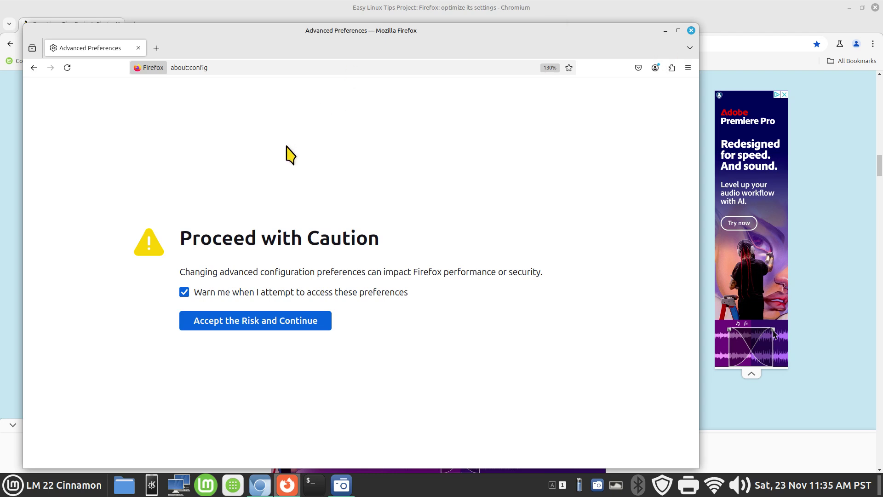
# - Accept the about:config risk warning and minimize Firefox to return to the tips page in Chromium
pyautogui.click(226, 327)
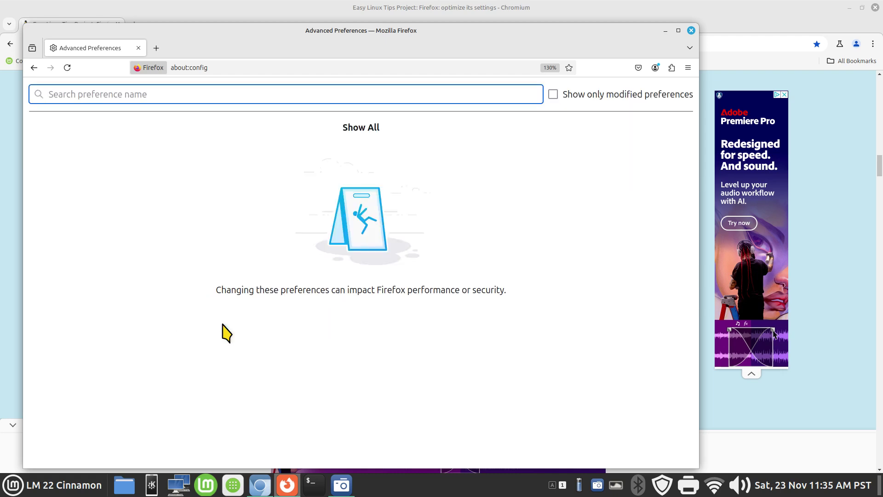
pyautogui.click(666, 31)
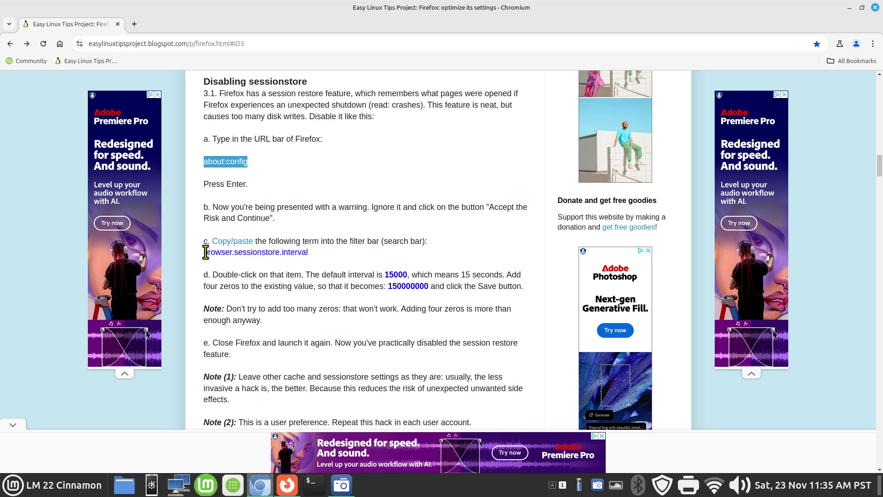
# - Zoom the tips page with the Disabling sessionstore instructions to 150%
pyautogui.moveTo(205, 252); pyautogui.dragTo(253, 252)
pyautogui.click(431, 143)
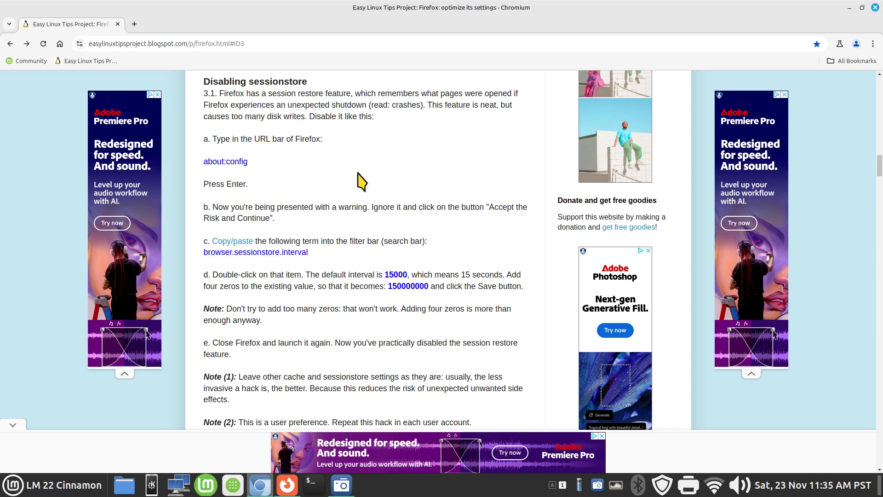
pyautogui.hotkey('ctrl', '+')
pyautogui.hotkey('ctrl', '+')
pyautogui.hotkey('ctrl', '+')
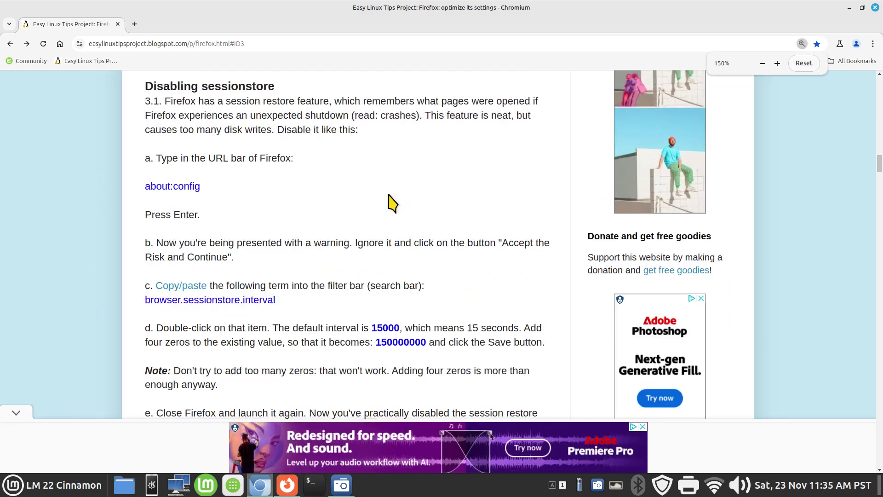
pyautogui.hotkey('ctrl', '-')
pyautogui.hotkey('ctrl', '-')
pyautogui.hotkey('ctrl', '+')
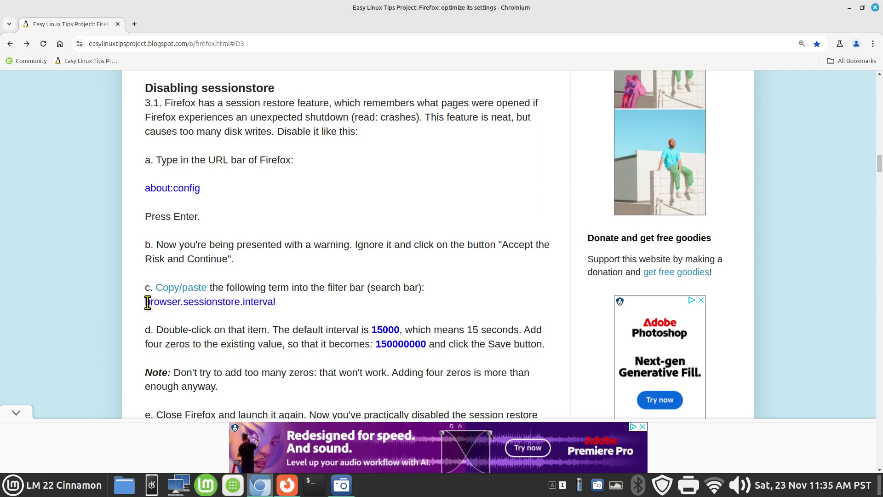
# - Copy browser.sessionstore.interval from the tips page and paste it into the about:config preference search in Firefox
pyautogui.moveTo(147, 304); pyautogui.dragTo(276, 302)
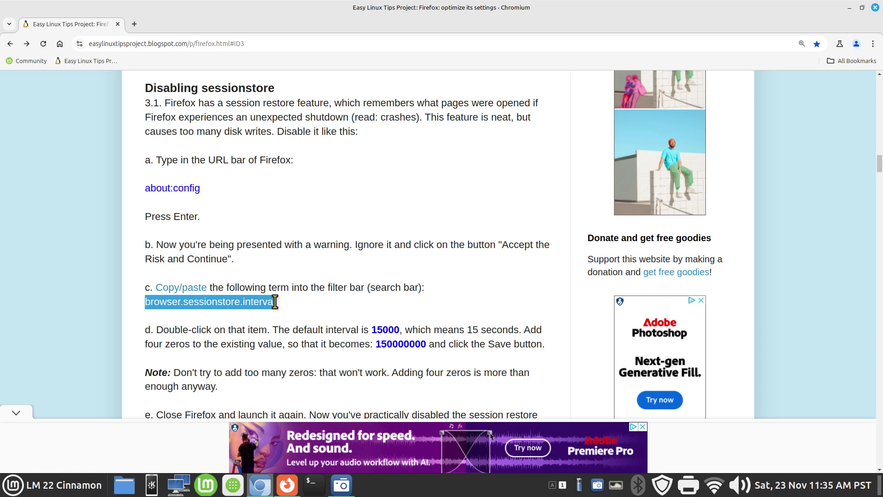
pyautogui.rightClick(220, 302)
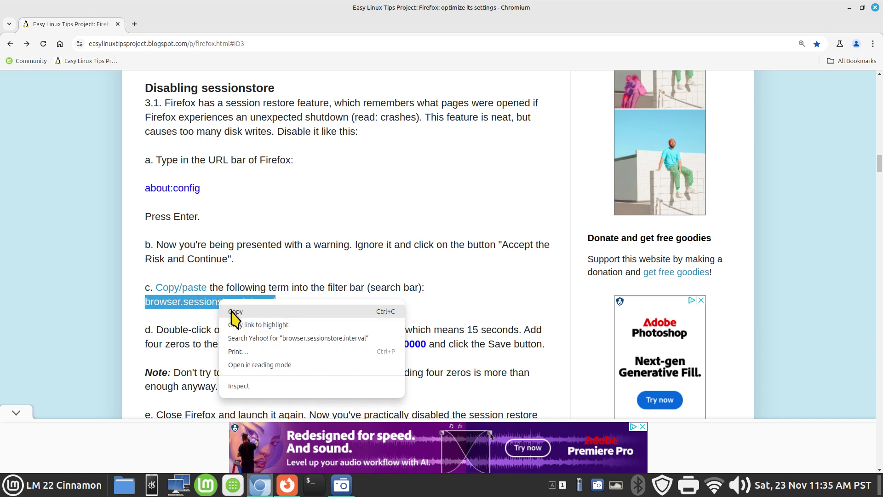
pyautogui.click(235, 313)
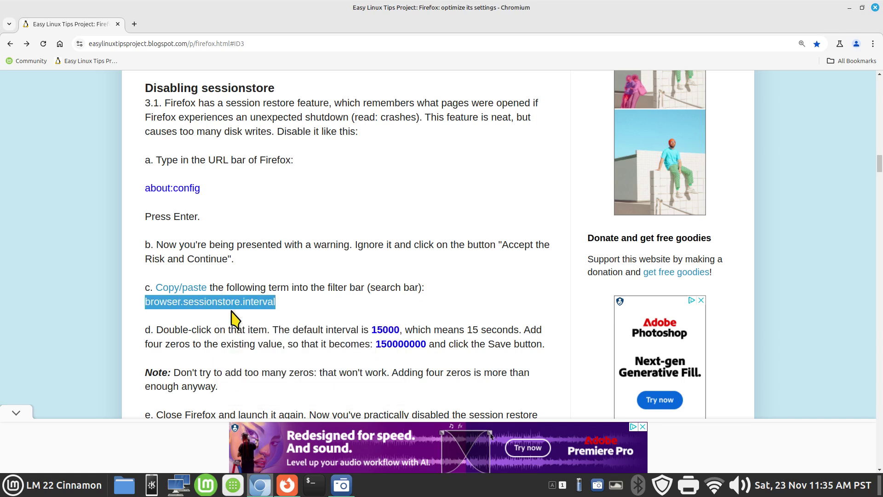
pyautogui.rightClick(232, 302)
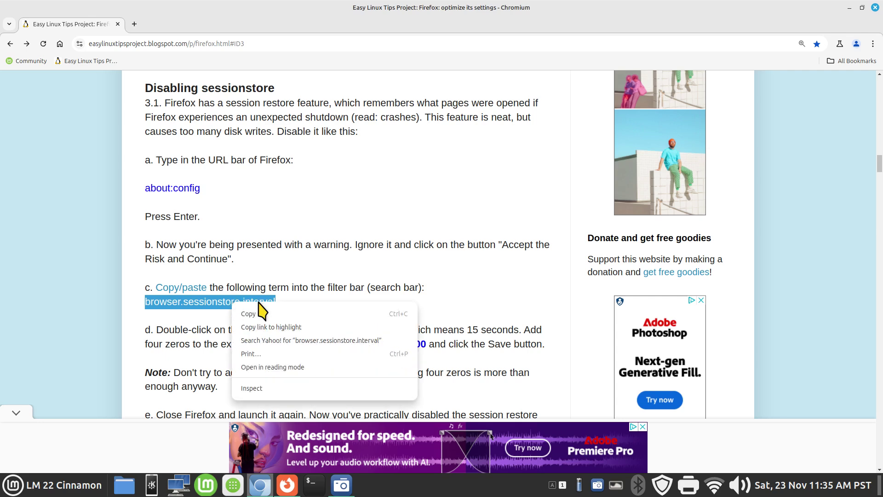
pyautogui.press('Escape')
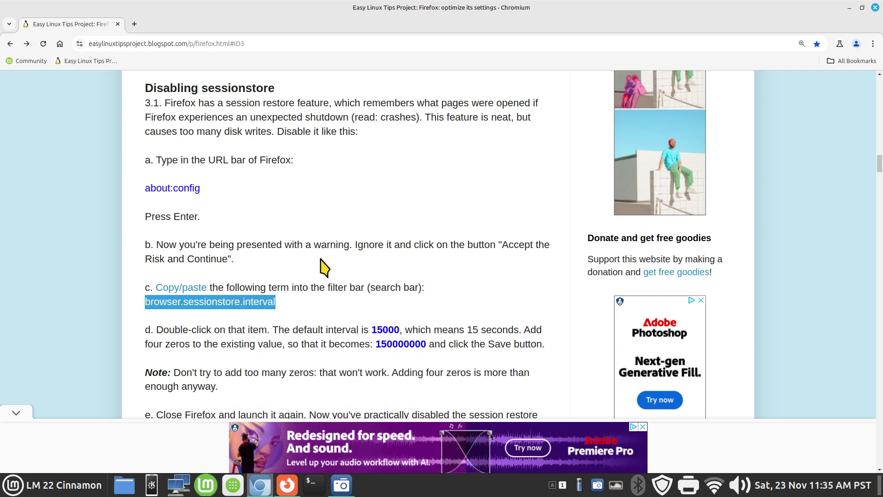
pyautogui.click(287, 485)
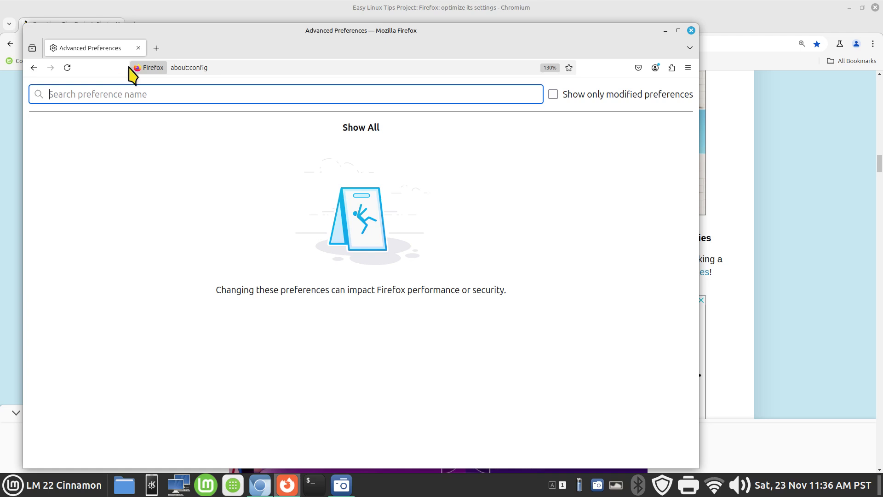
pyautogui.rightClick(57, 92)
pyautogui.click(91, 144)
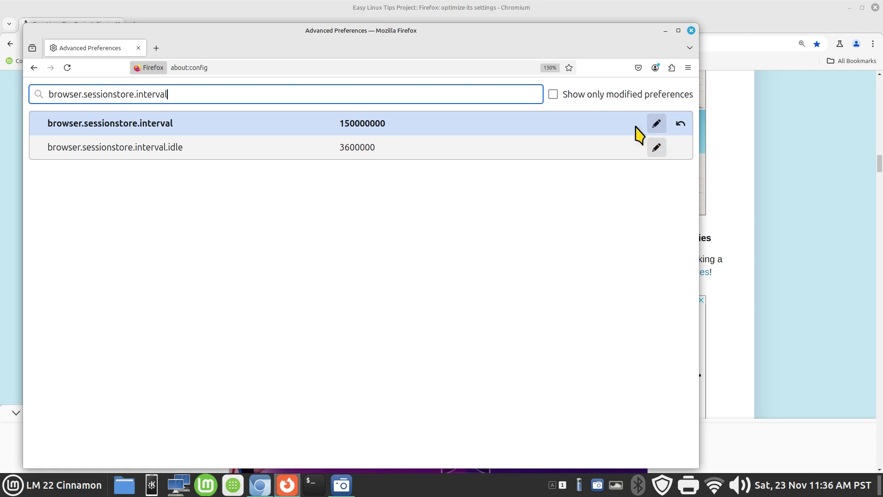
# - Check the interval recommended on the tips page in Chromium, save browser.sessionstore.interval as 150000000 in Firefox, and close Firefox
pyautogui.click(657, 124)
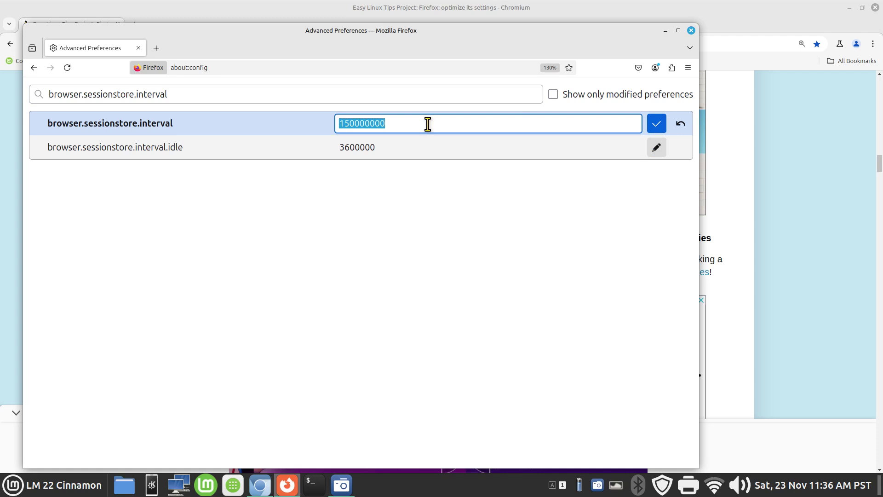
pyautogui.click(258, 489)
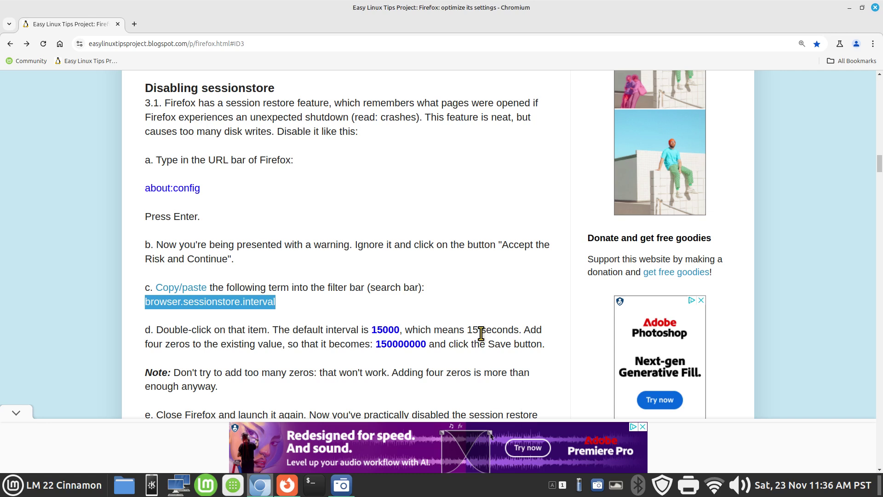
pyautogui.moveTo(295, 492)
pyautogui.click(287, 486)
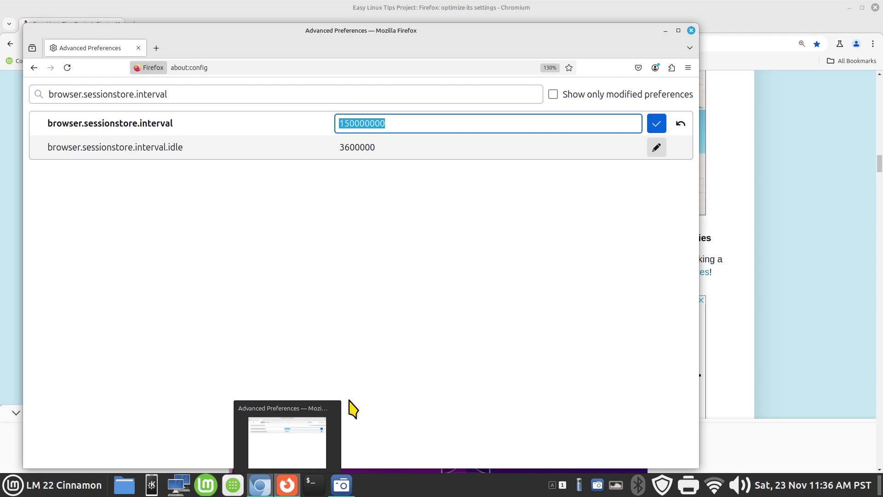
pyautogui.click(393, 123)
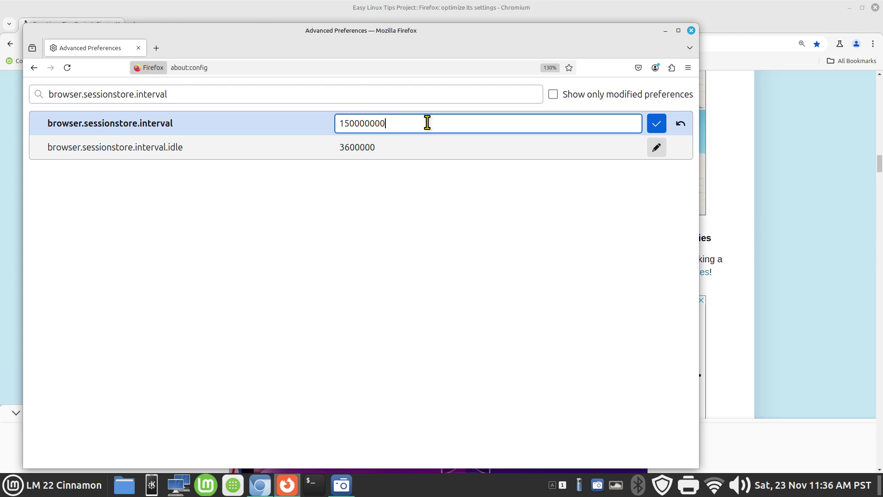
pyautogui.press('Return')
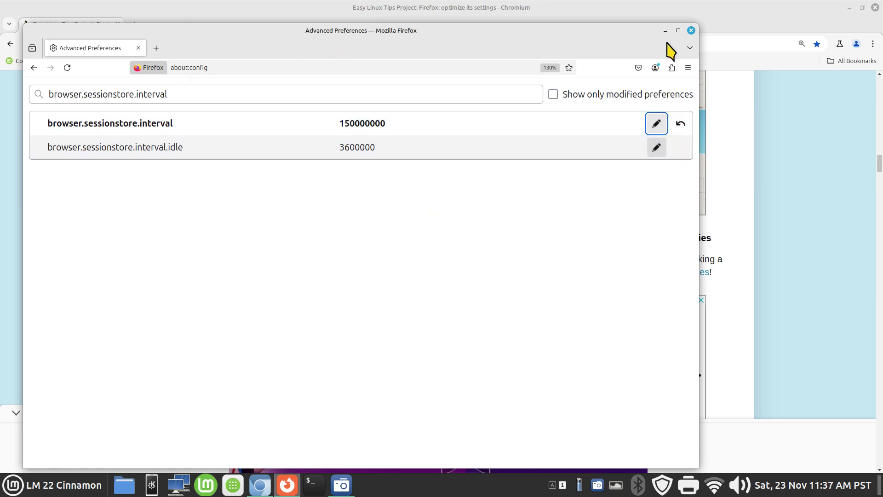
pyautogui.click(691, 31)
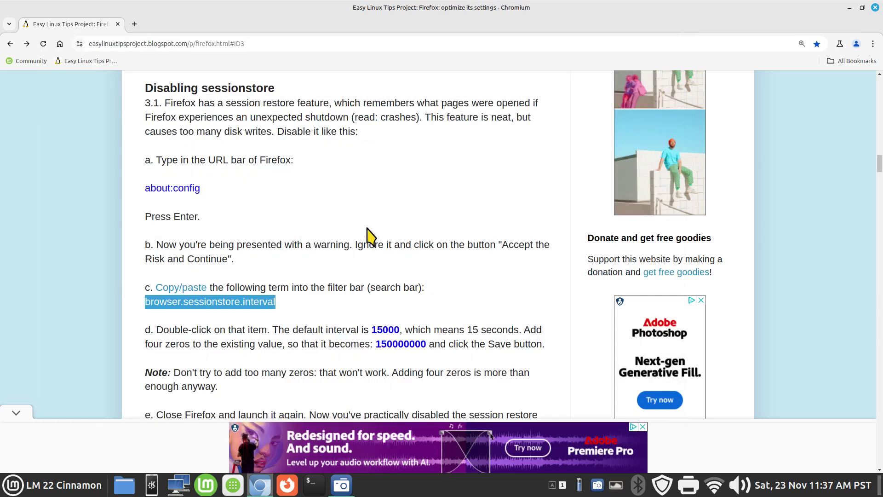
# - Read the RAM note under "Putting the Firefox network cache into the RAM" on the tips page and minimize Chromium
pyautogui.scroll(-1, 371, 236)
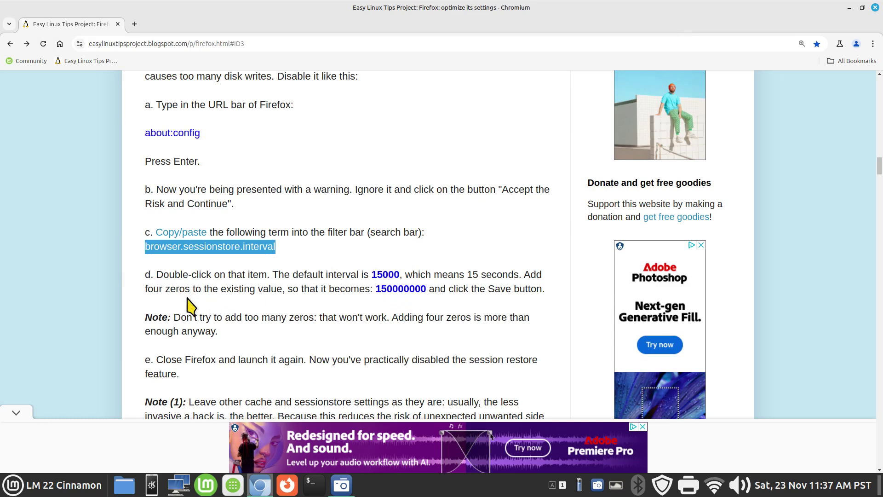
pyautogui.scroll(-4, 290, 276)
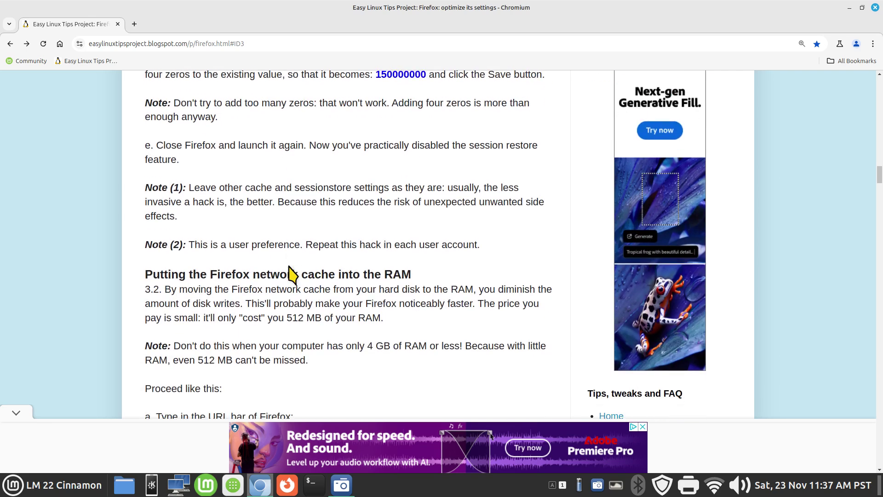
pyautogui.scroll(-4, 291, 275)
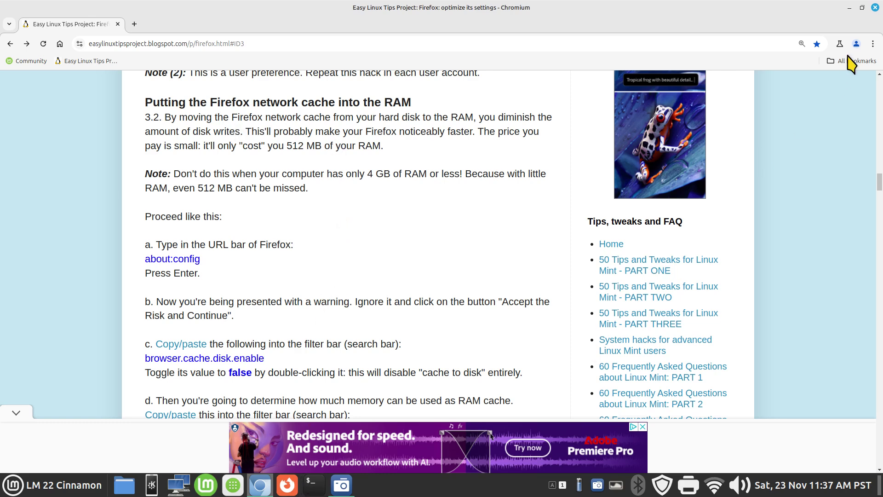
pyautogui.click(849, 8)
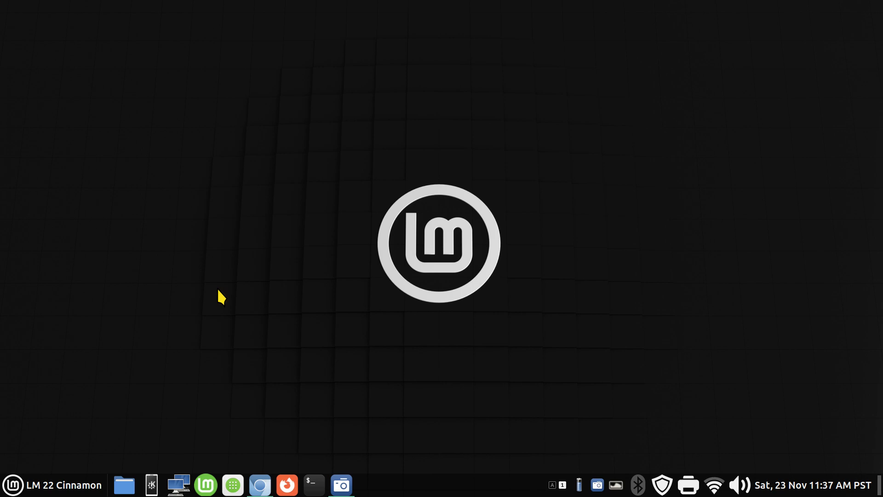
# - Open the Linux Mint website and go to the download page of the Linux Mint 22 Cinnamon Edition
pyautogui.click(206, 485)
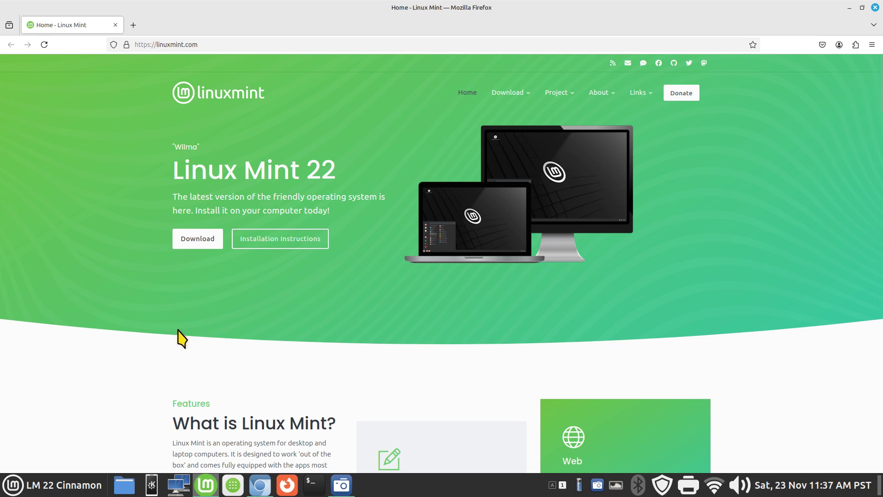
pyautogui.click(189, 243)
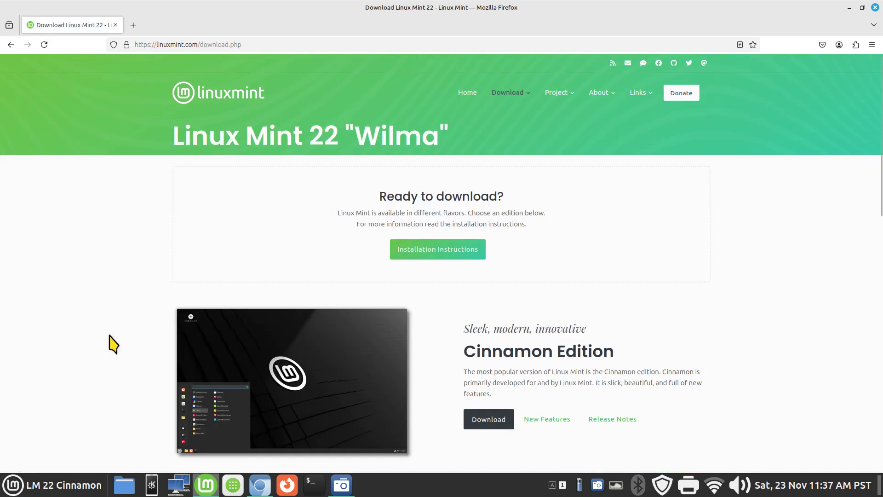
pyautogui.scroll(-3, 114, 344)
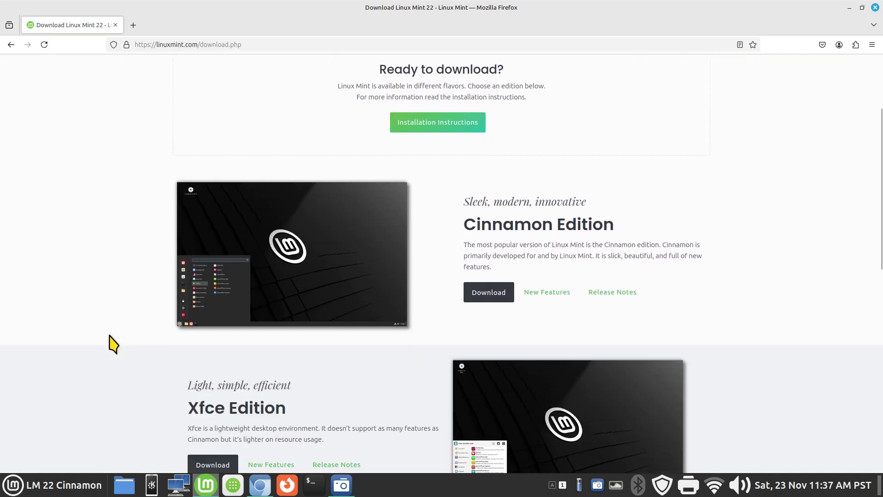
pyautogui.click(489, 294)
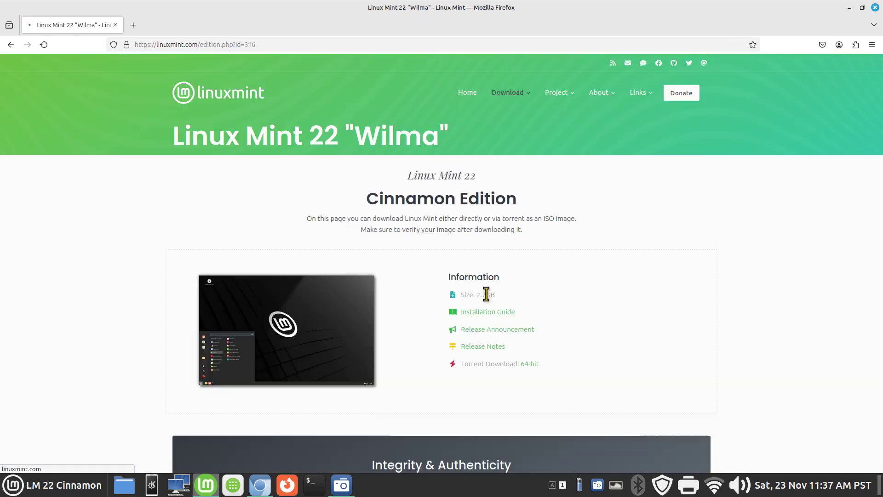
# - Open the Linux Mint 22 Release Announcement, highlight the RAM figures under System requirements, and close both browser windows
pyautogui.click(483, 338)
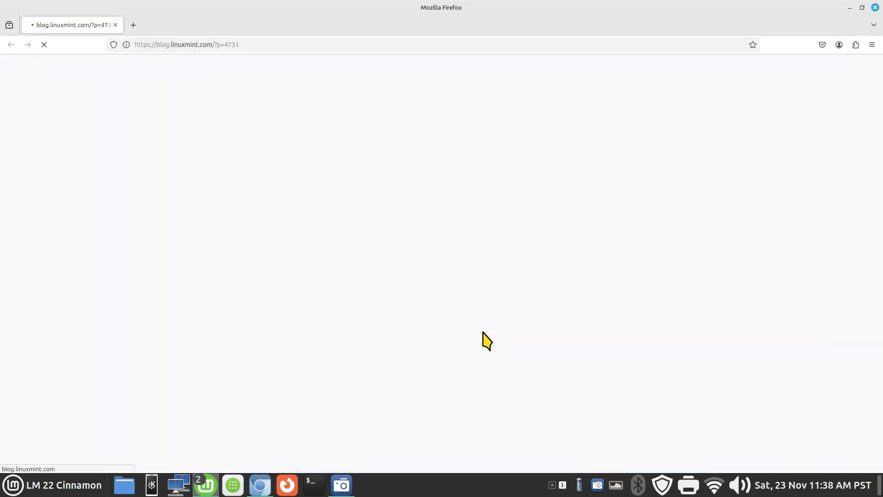
pyautogui.scroll(-10, 484, 338)
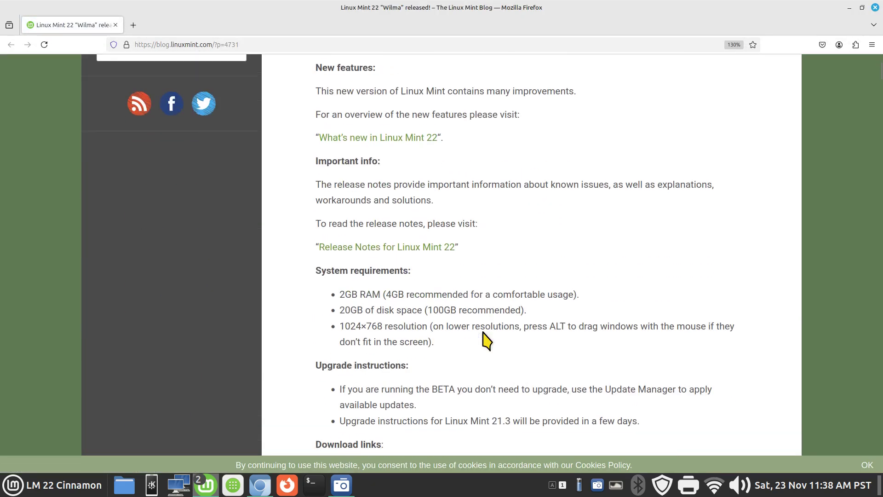
pyautogui.scroll(-2, 484, 339)
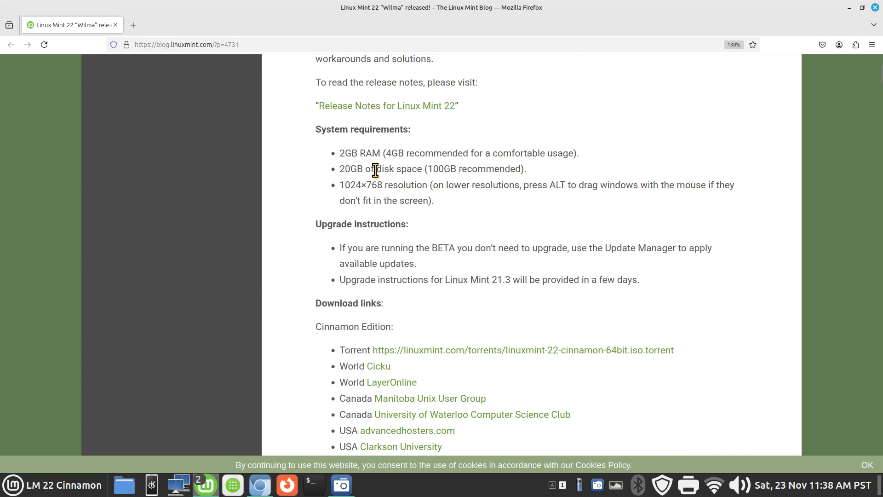
pyautogui.moveTo(380, 153); pyautogui.dragTo(341, 150)
pyautogui.moveTo(386, 154); pyautogui.dragTo(487, 153)
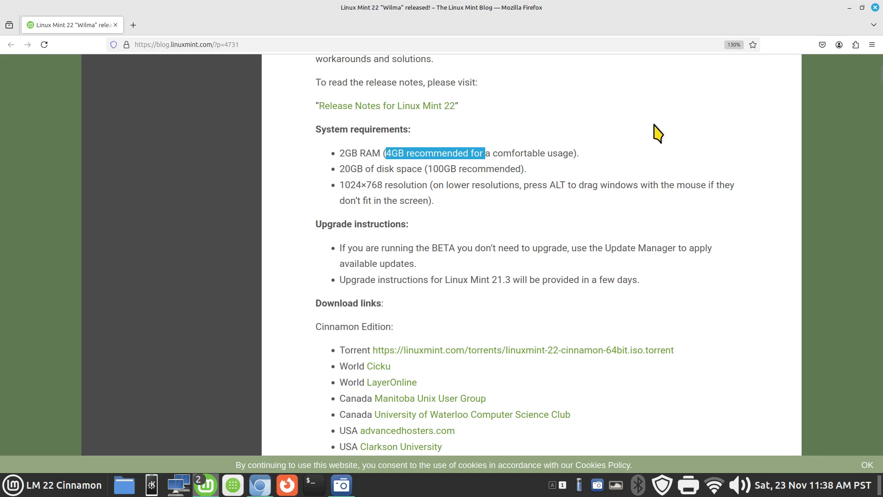
pyautogui.click(875, 9)
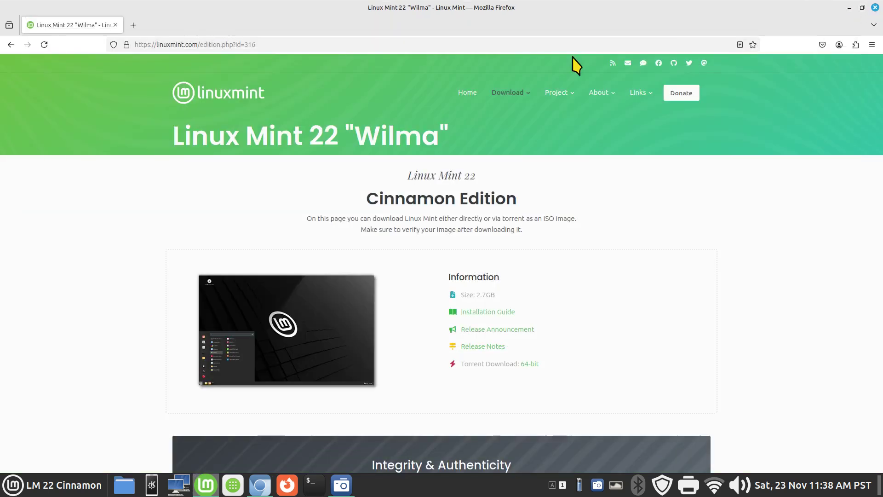
pyautogui.click(875, 8)
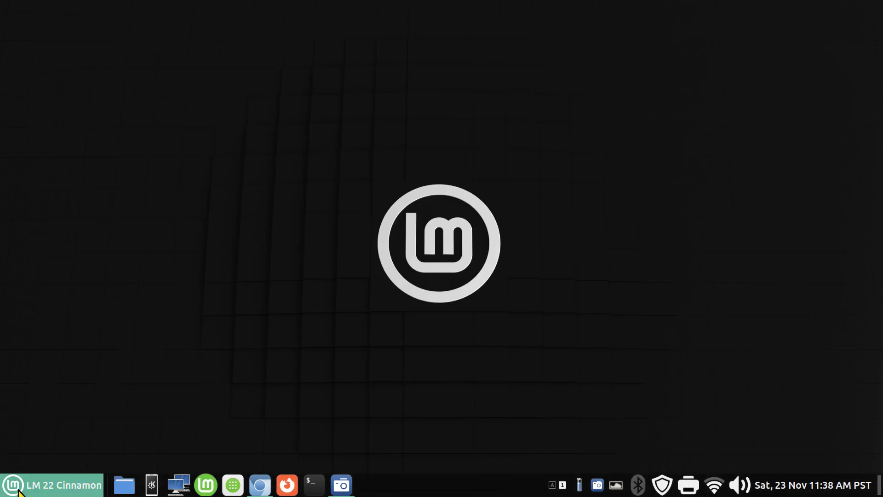
# - Check the installed memory under System Info in the Linux Mint System Settings, and close the settings window
pyautogui.click(51, 485)
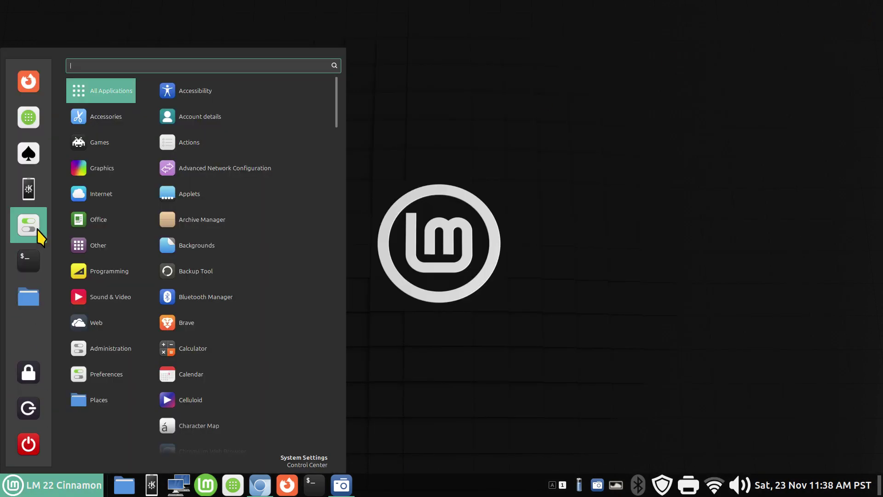
pyautogui.click(29, 225)
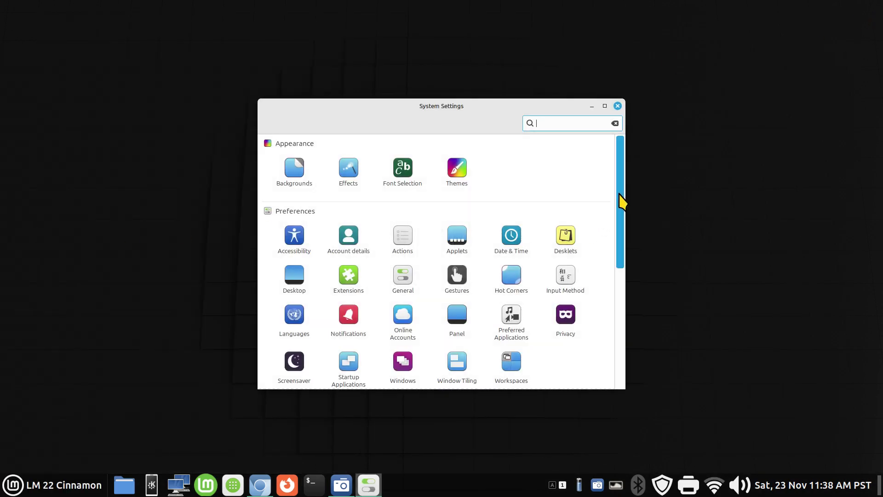
pyautogui.moveTo(622, 201); pyautogui.dragTo(631, 329)
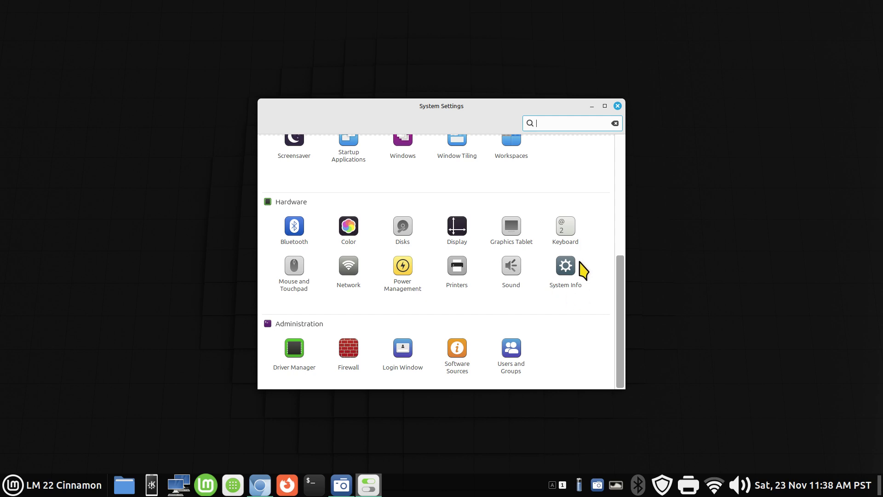
pyautogui.click(563, 267)
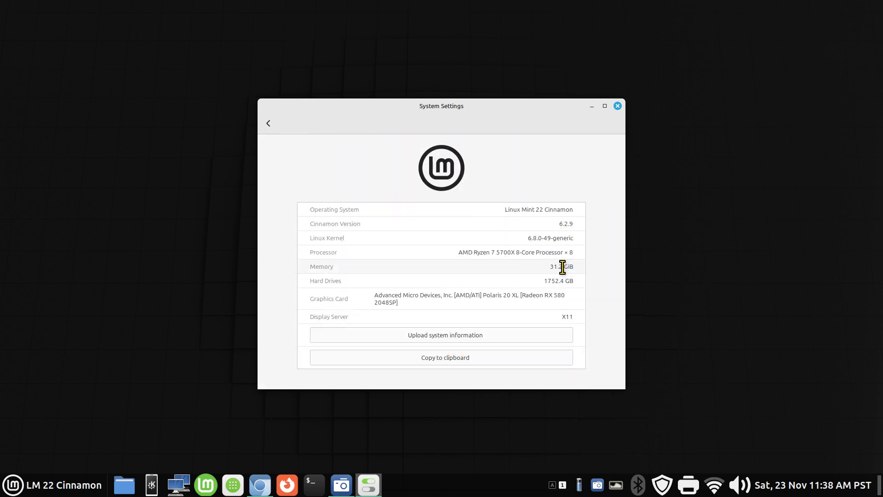
pyautogui.click(562, 267)
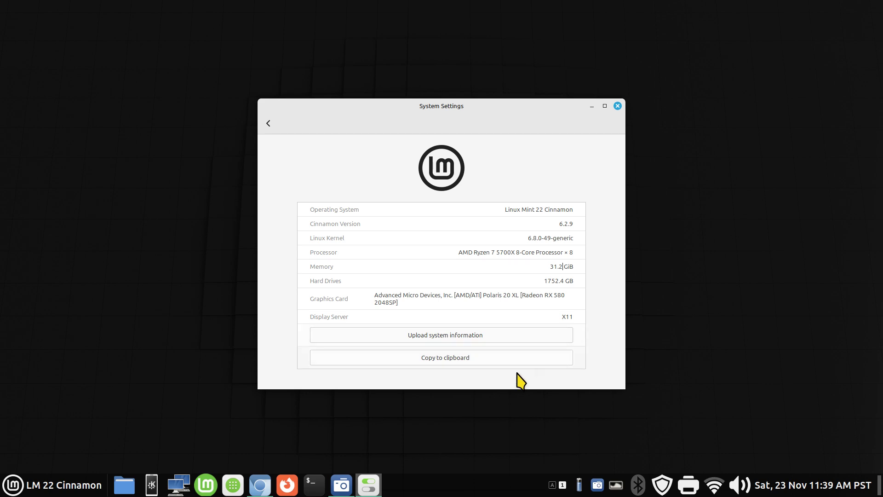
pyautogui.click(618, 106)
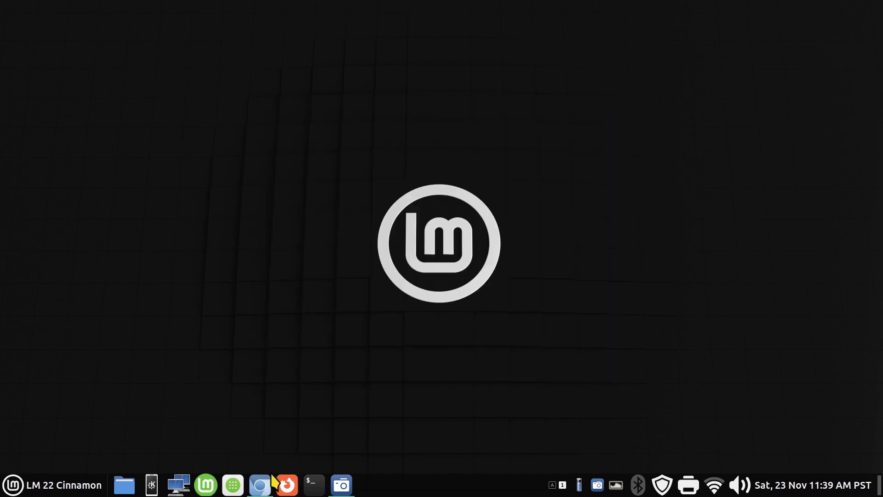
# - Reread the RAM note under "Putting the Firefox network cache into the RAM" in Chromium and review the about:config instructions below it
pyautogui.click(260, 484)
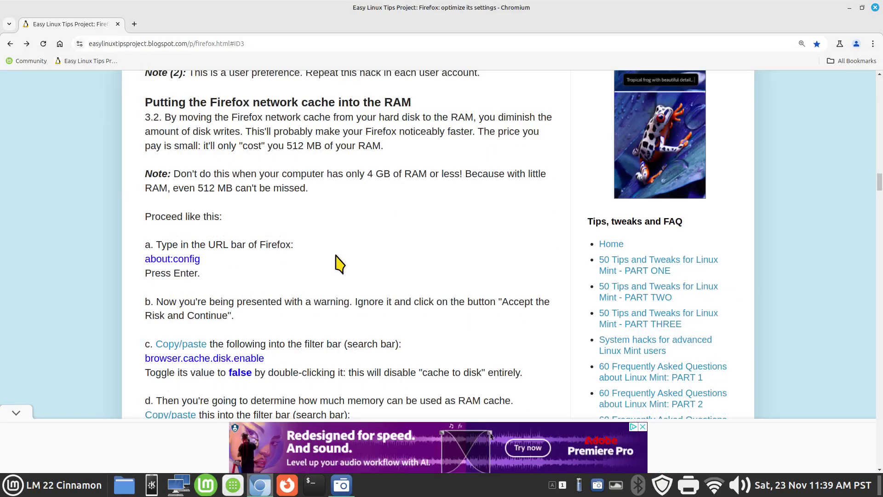
pyautogui.scroll(2, 339, 263)
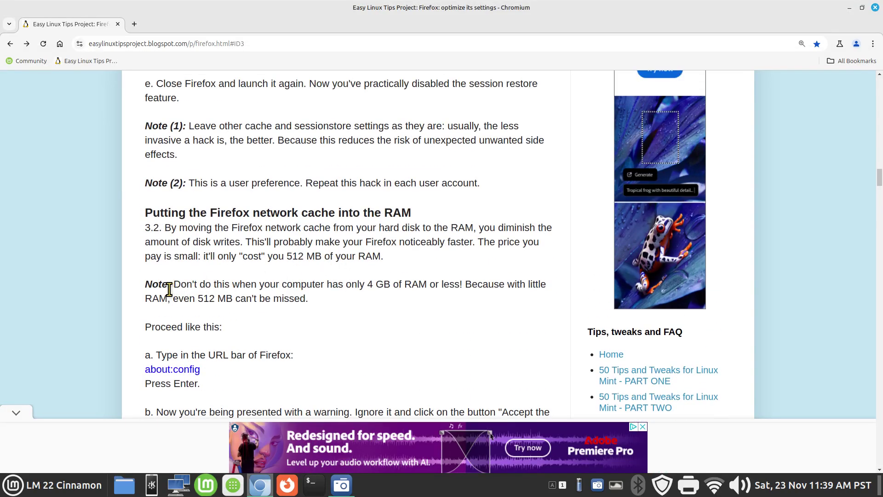
pyautogui.moveTo(174, 284); pyautogui.dragTo(459, 288)
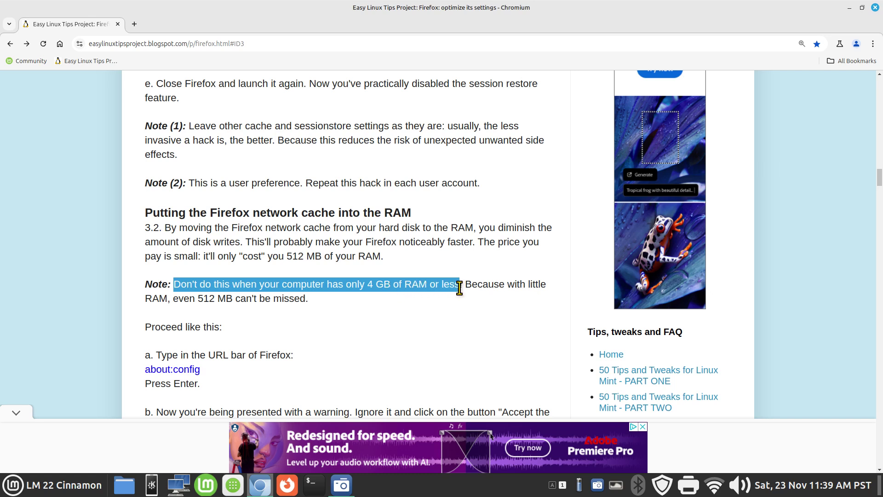
pyautogui.click(449, 330)
pyautogui.scroll(-3, 405, 331)
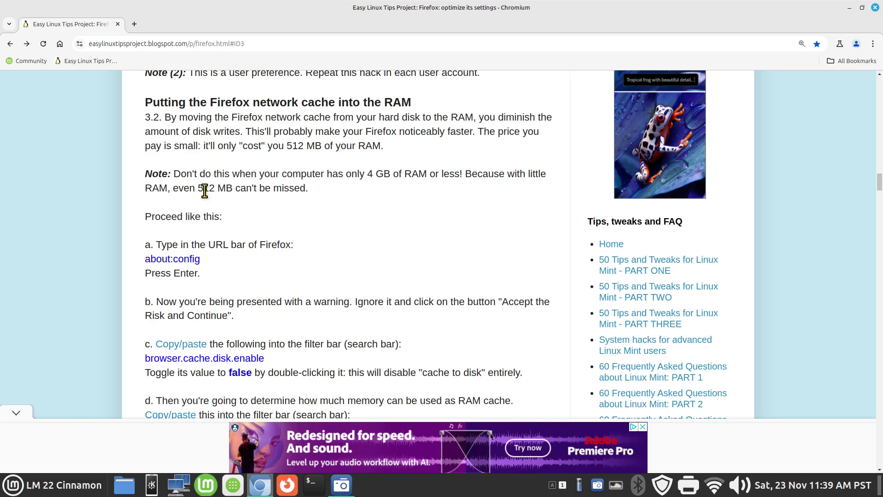
pyautogui.scroll(-1, 374, 265)
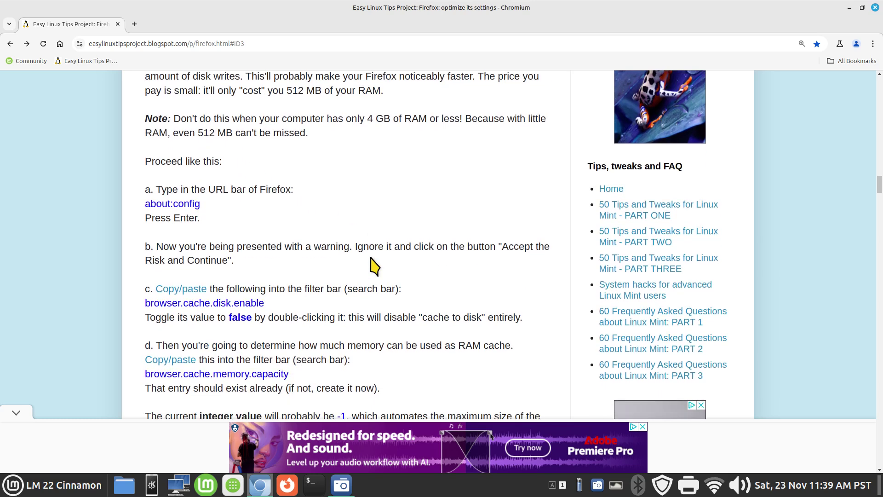
pyautogui.scroll(-1, 373, 266)
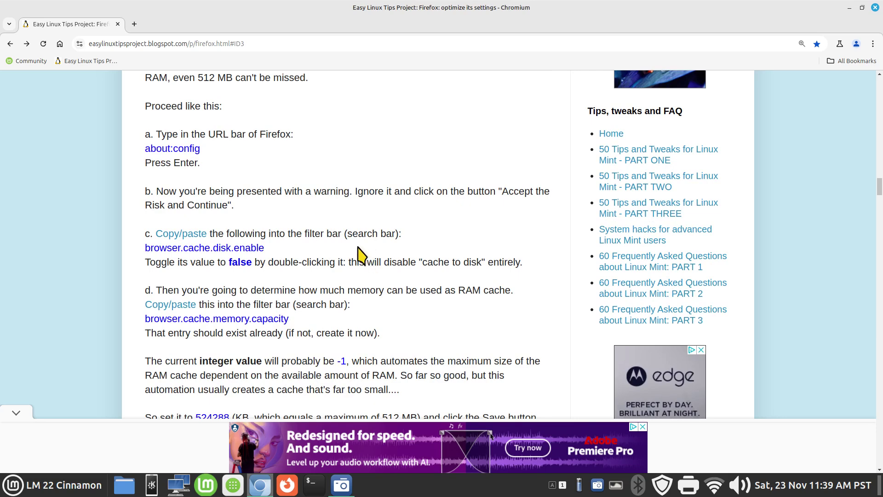
pyautogui.scroll(1, 361, 255)
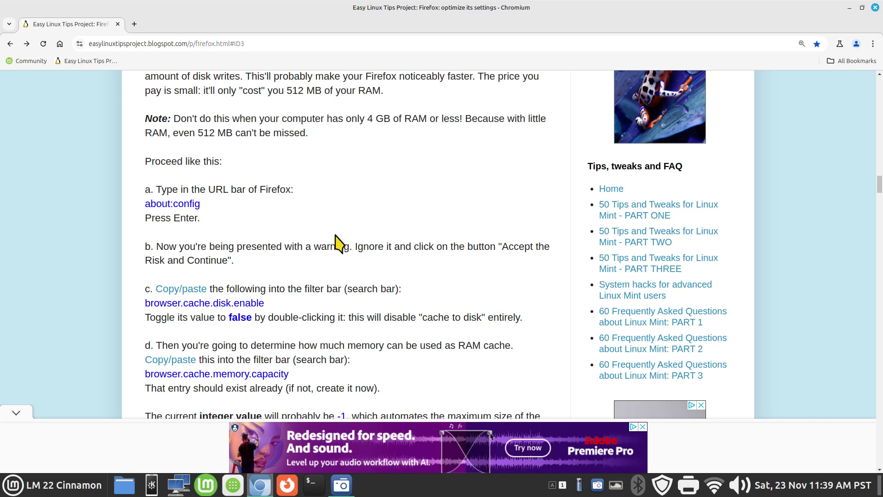
# - Copy about:config from the tips page, open that address in Firefox, and accept the risk to reach the advanced preferences
pyautogui.moveTo(145, 203); pyautogui.dragTo(210, 205)
pyautogui.hotkey('ctrl', 'c')
pyautogui.rightClick(167, 206)
pyautogui.click(200, 216)
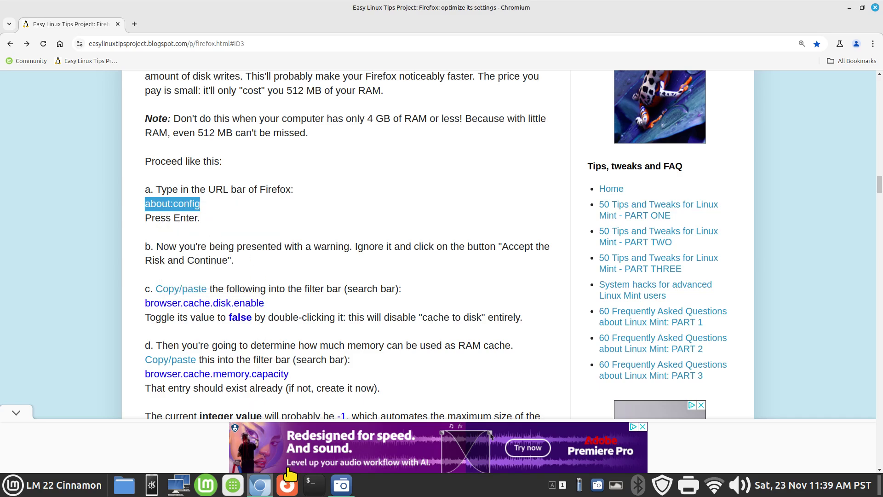
pyautogui.click(287, 485)
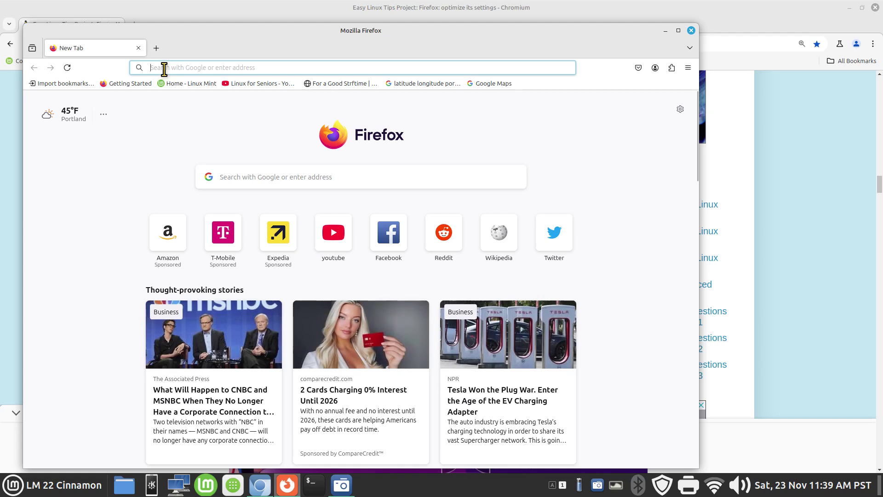
pyautogui.rightClick(165, 65)
pyautogui.click(208, 122)
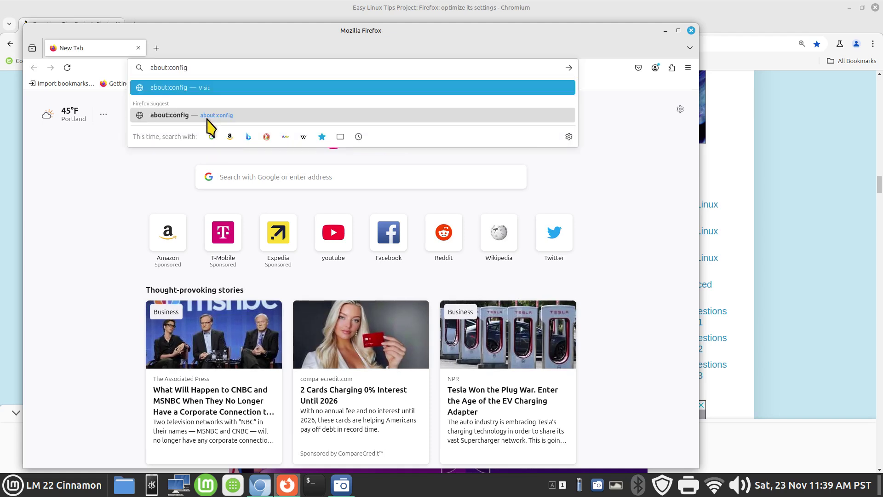
pyautogui.click(208, 120)
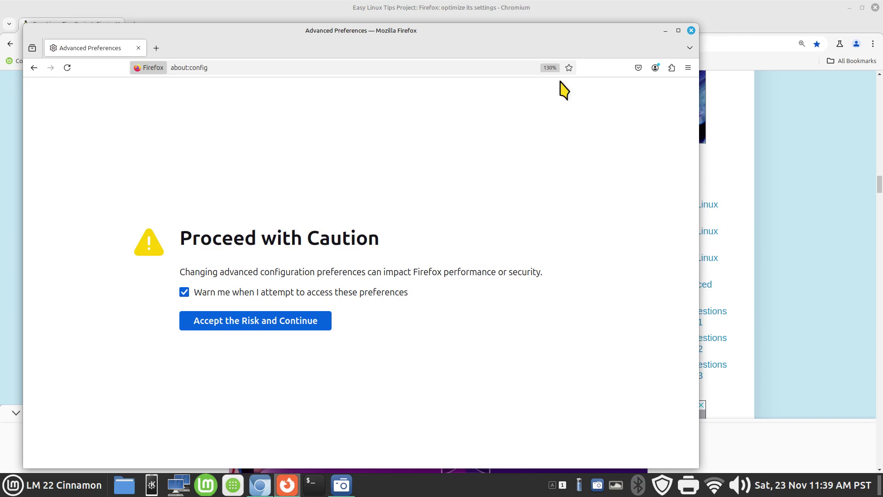
pyautogui.click(218, 328)
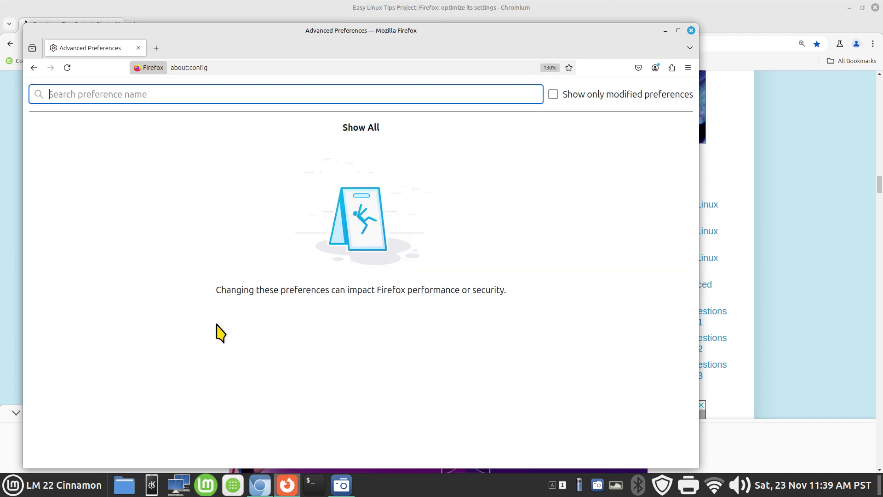
# - Copy browser.cache.disk.enable from the tips page in Chromium and search for it in Firefox's advanced preferences
pyautogui.click(259, 483)
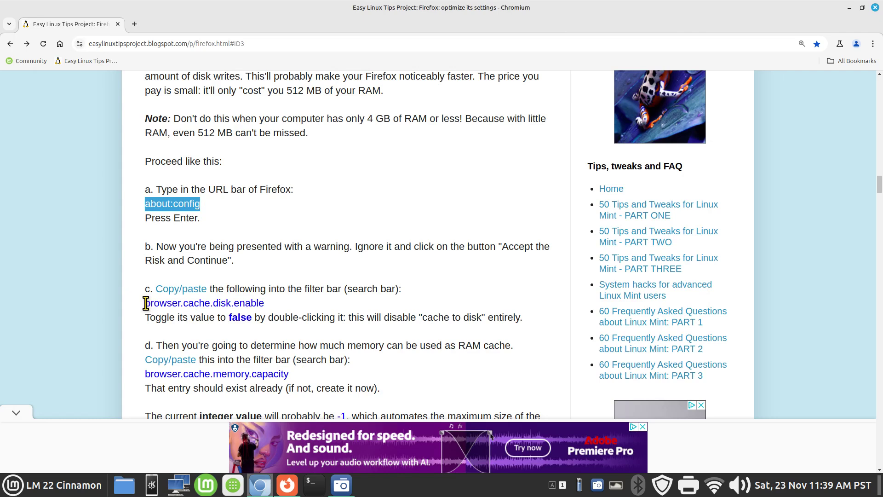
pyautogui.moveTo(146, 302); pyautogui.dragTo(273, 315)
pyautogui.hotkey('ctrl', 'c')
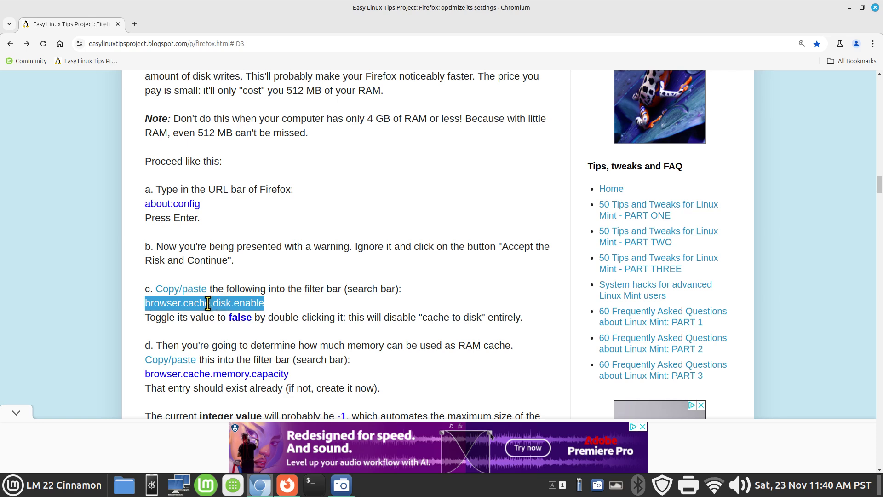
pyautogui.rightClick(208, 305)
pyautogui.click(239, 315)
pyautogui.click(287, 485)
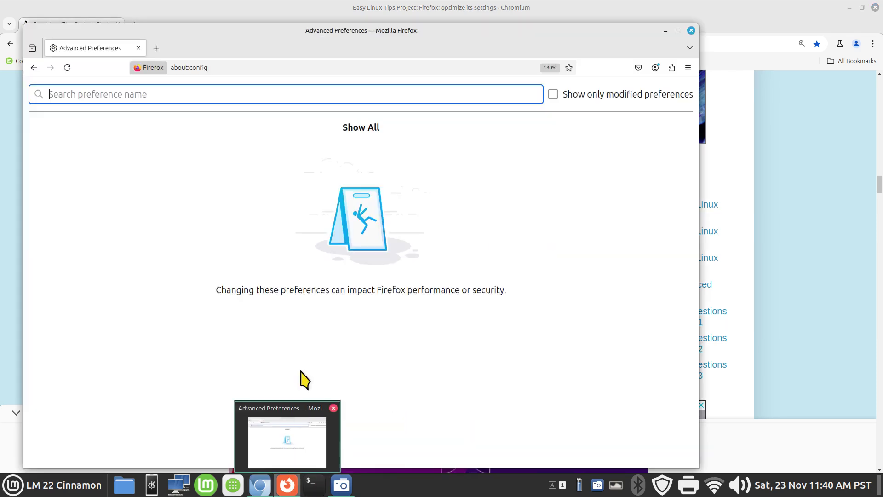
pyautogui.rightClick(72, 93)
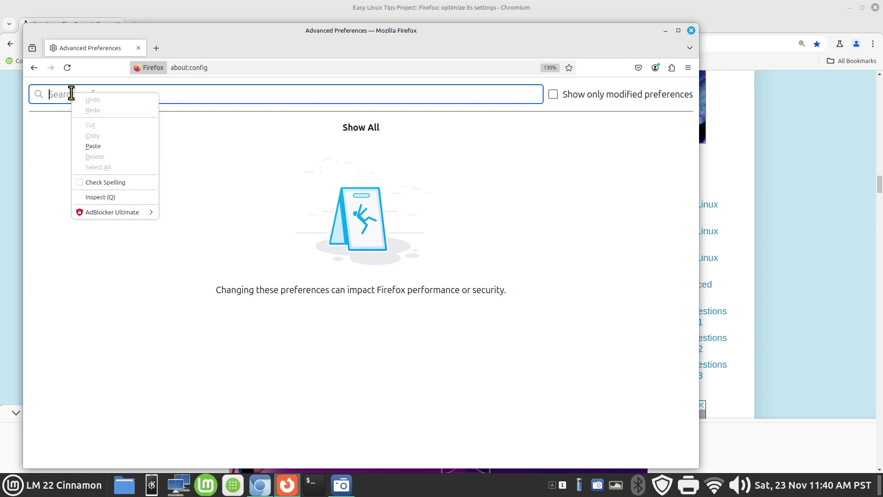
pyautogui.click(98, 146)
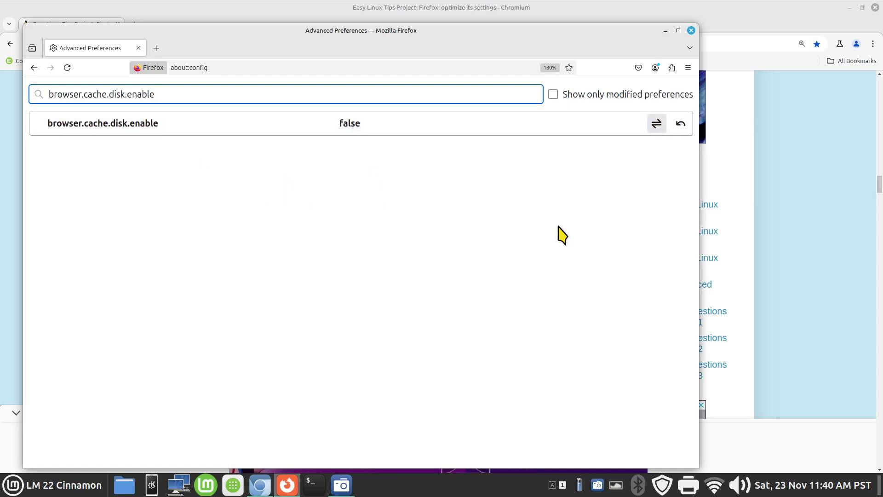
# - Toggle browser.cache.disk.enable to true, check the tips page in Chromium, and toggle the preference back to false in Firefox
pyautogui.click(656, 125)
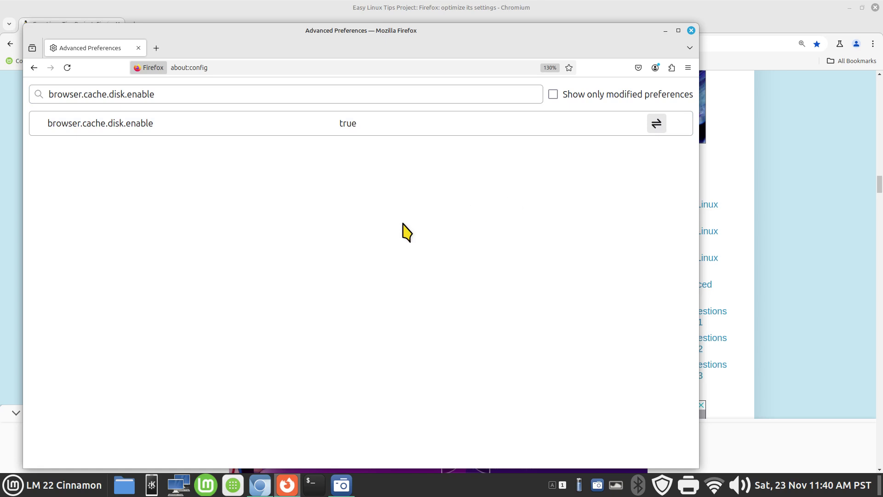
pyautogui.click(254, 483)
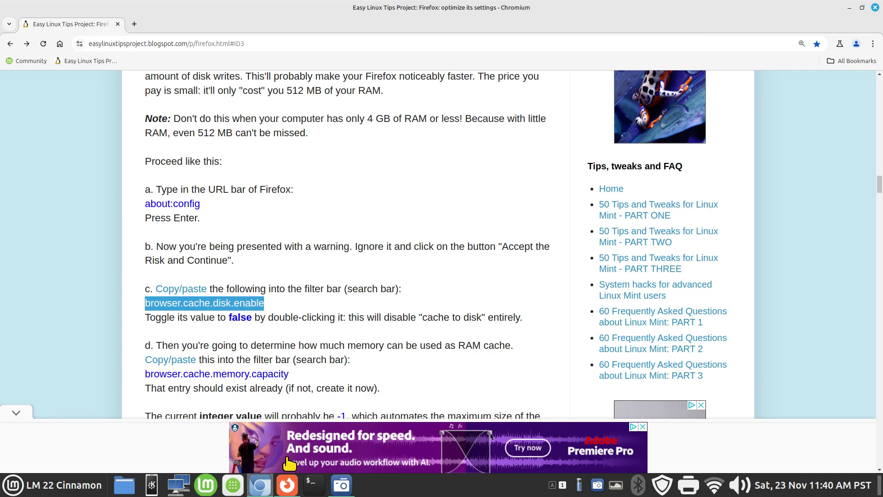
pyautogui.click(287, 484)
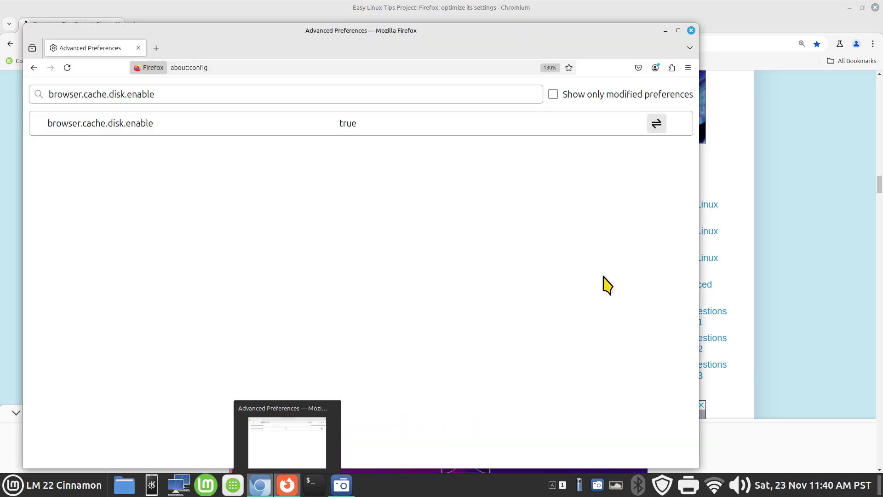
pyautogui.click(658, 128)
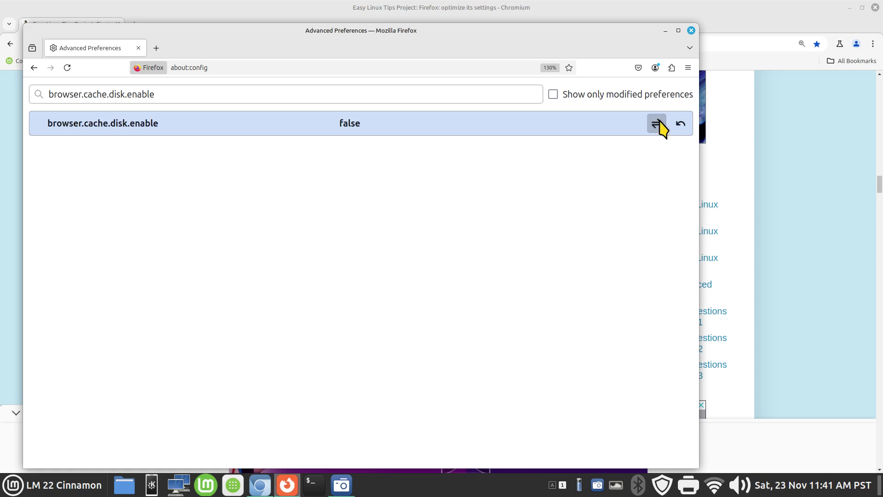
# - Close Firefox, copy about:config from the tips page in Chromium, and open it in a relaunched Firefox, accepting the risk
pyautogui.click(691, 30)
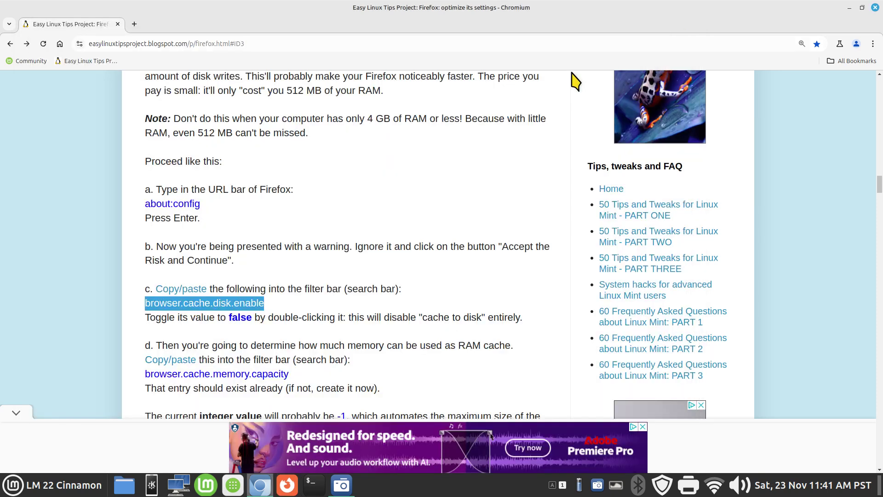
pyautogui.scroll(-4, 352, 307)
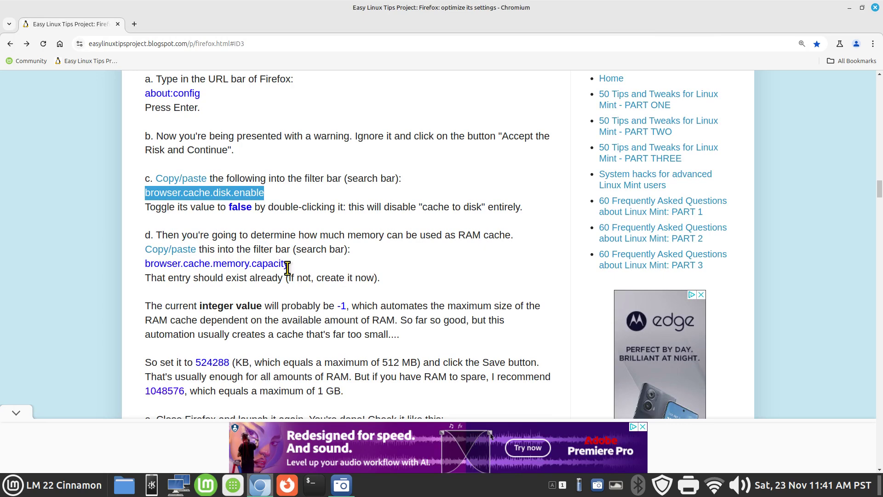
pyautogui.moveTo(145, 93); pyautogui.dragTo(201, 91)
pyautogui.rightClick(177, 93)
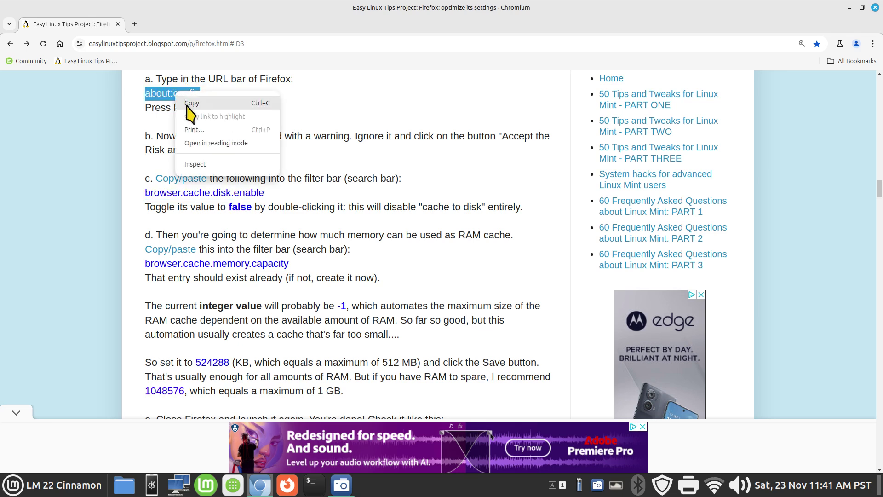
pyautogui.click(187, 102)
pyautogui.click(289, 486)
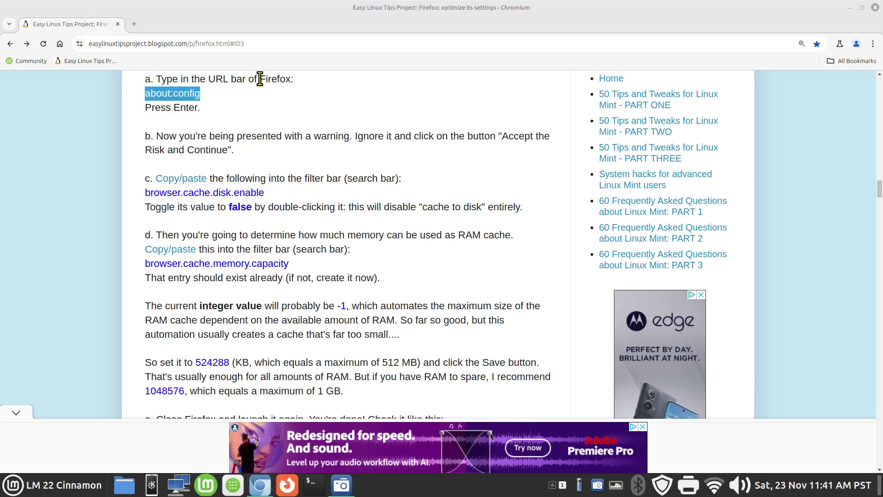
pyautogui.click(186, 68)
pyautogui.rightClick(186, 69)
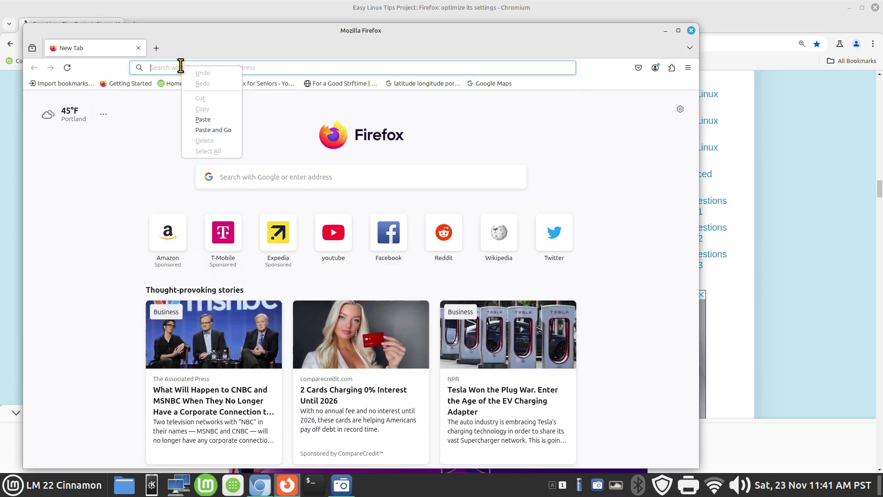
pyautogui.click(203, 120)
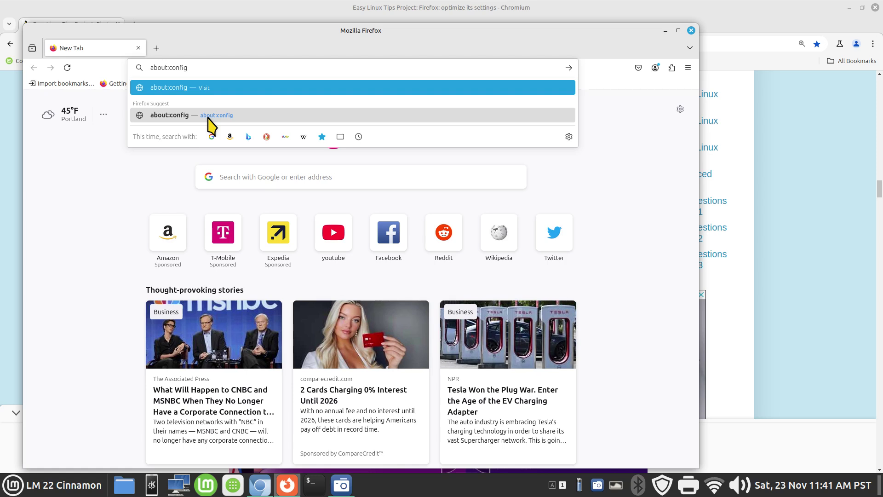
pyautogui.press('Return')
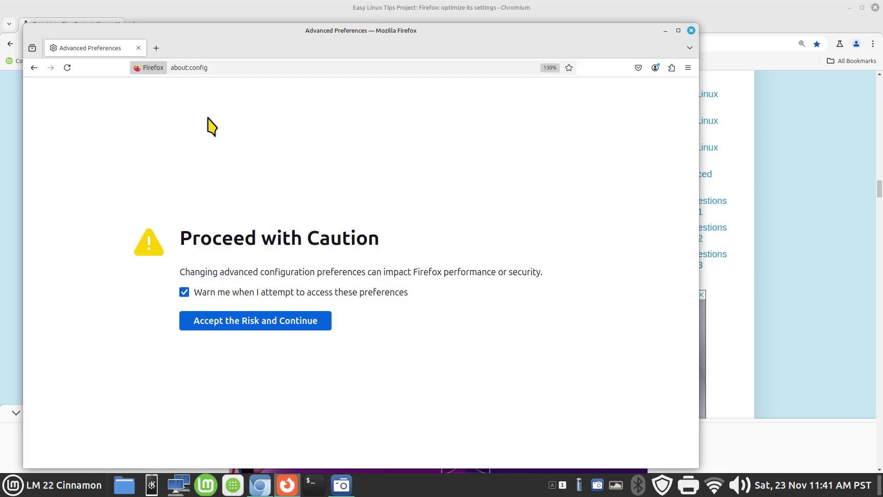
pyautogui.click(240, 321)
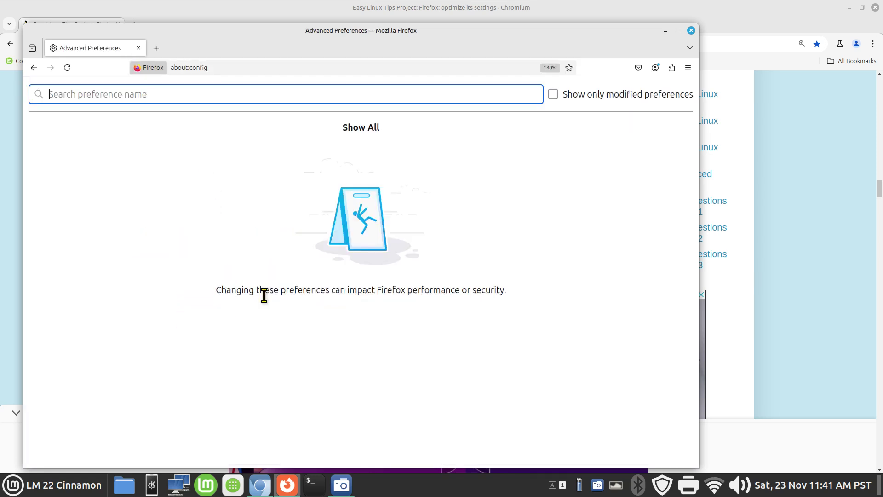
# - Copy browser.cache.memory.capacity from the tips page in Chromium and search for it in Firefox's advanced preferences
pyautogui.click(262, 487)
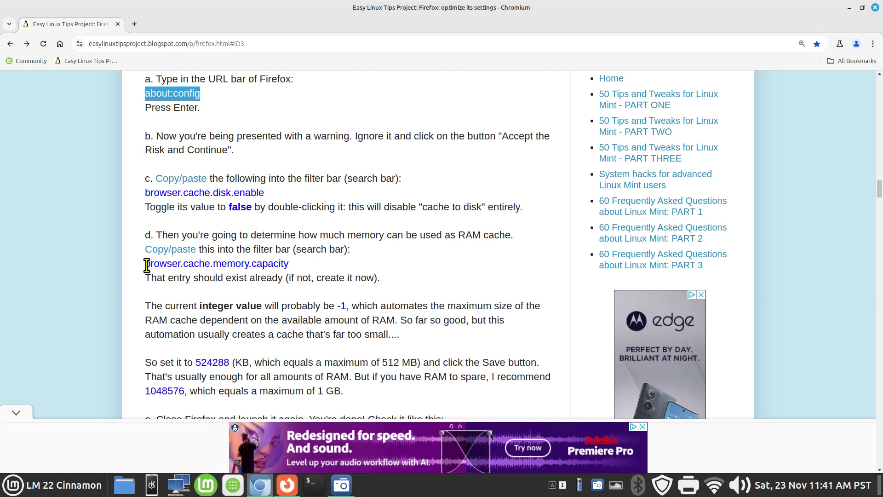
pyautogui.moveTo(147, 265); pyautogui.dragTo(288, 264)
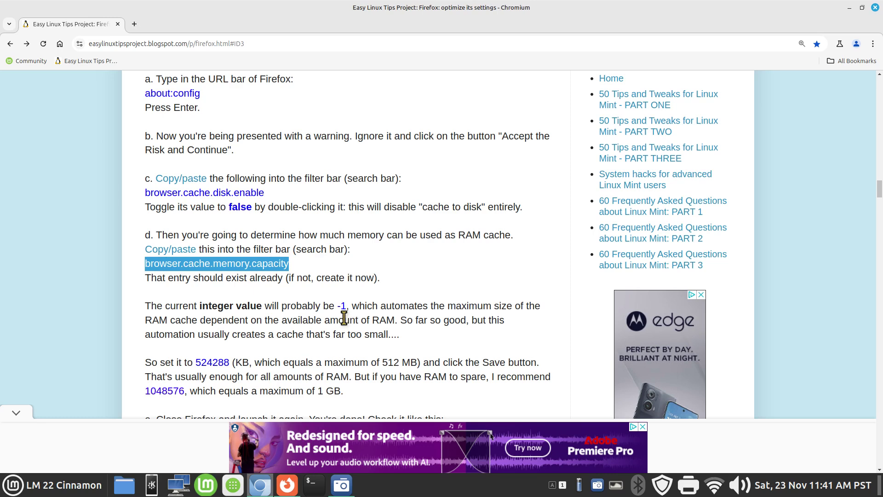
pyautogui.rightClick(227, 262)
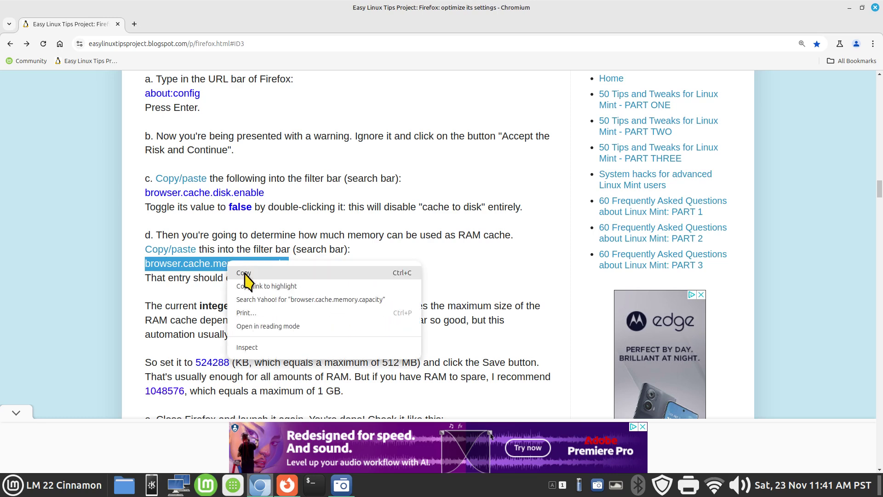
pyautogui.click(244, 273)
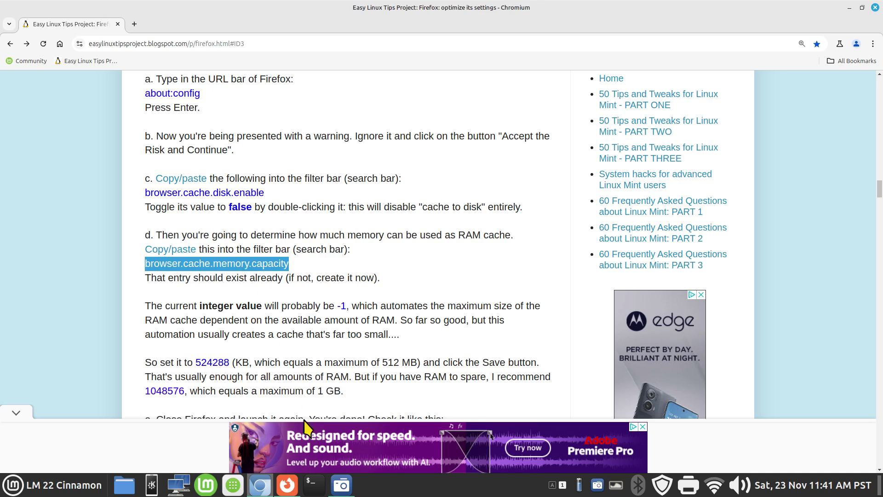
pyautogui.click(284, 490)
pyautogui.rightClick(112, 92)
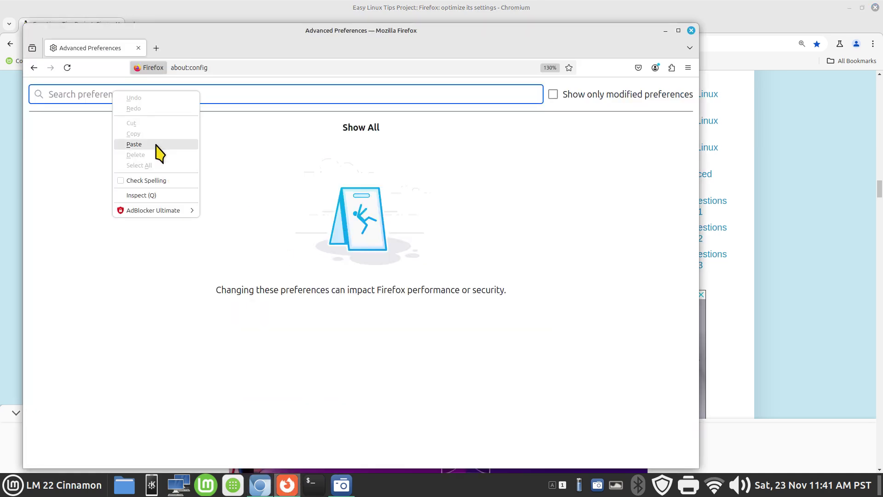
pyautogui.click(134, 144)
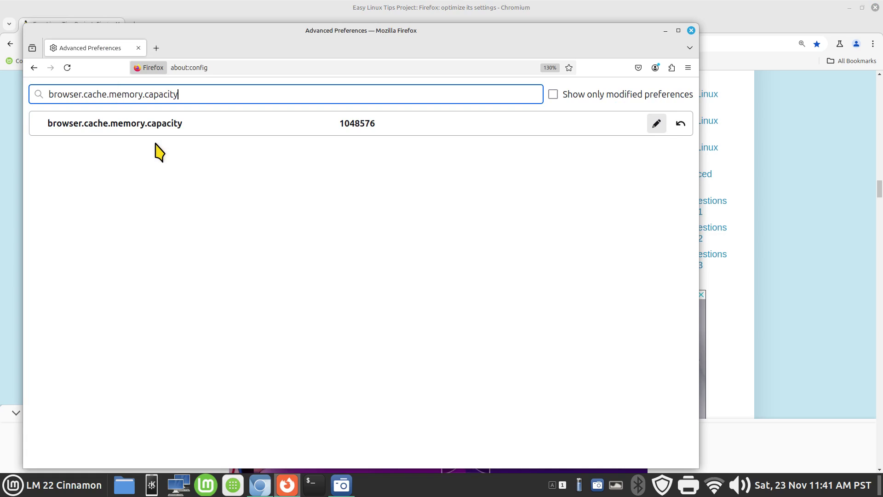
# - Check the recommended RAM cache sizes on the tips page in Chromium and save browser.cache.memory.capacity as 1048576 in Firefox
pyautogui.click(352, 134)
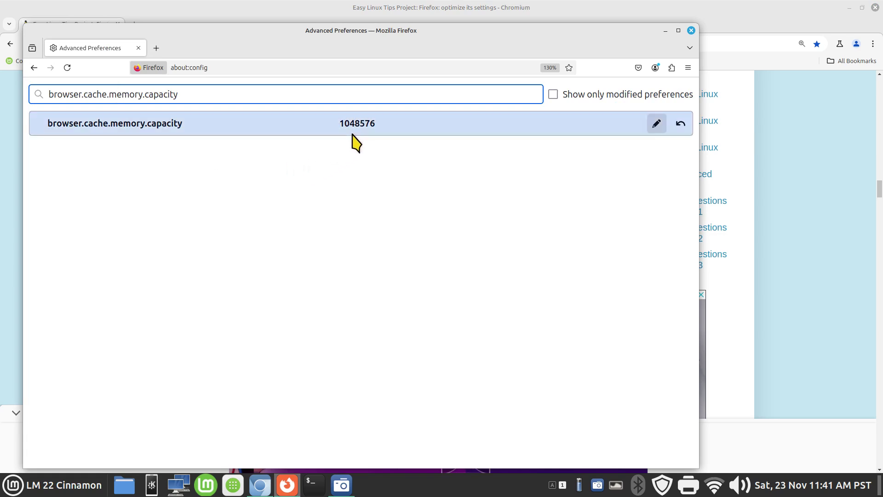
pyautogui.click(656, 123)
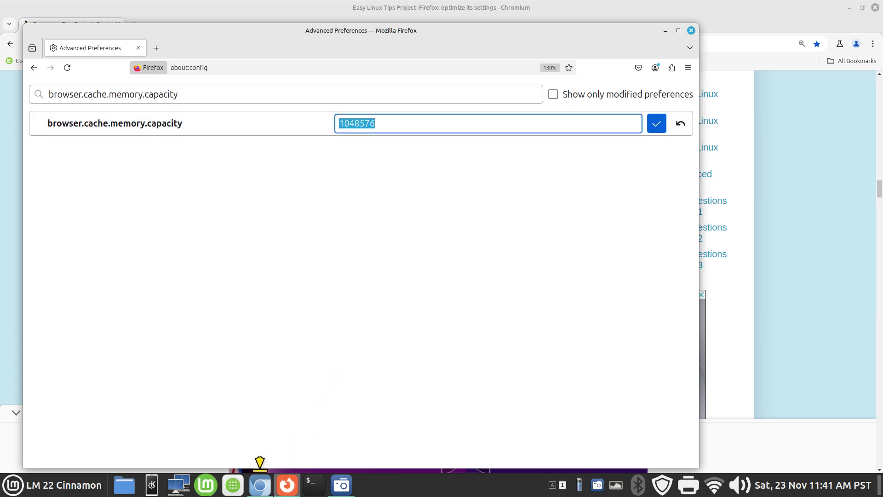
pyautogui.click(259, 487)
pyautogui.scroll(-2, 370, 316)
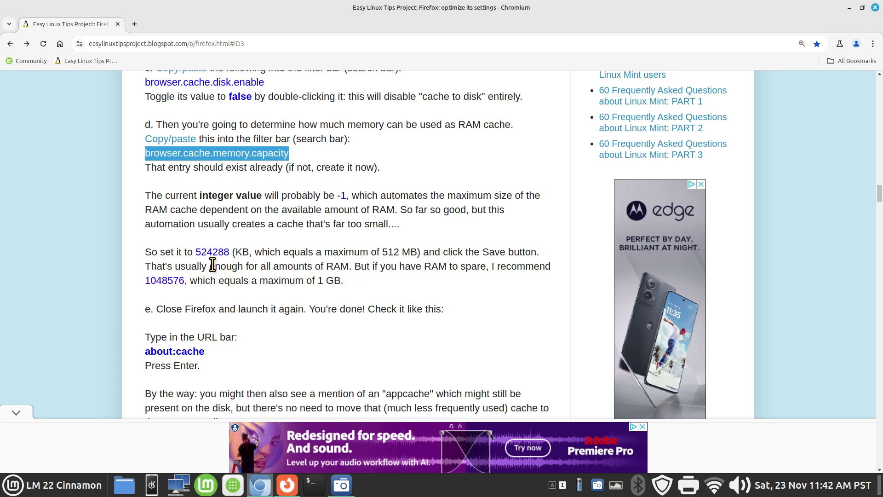
pyautogui.moveTo(232, 252); pyautogui.dragTo(195, 253)
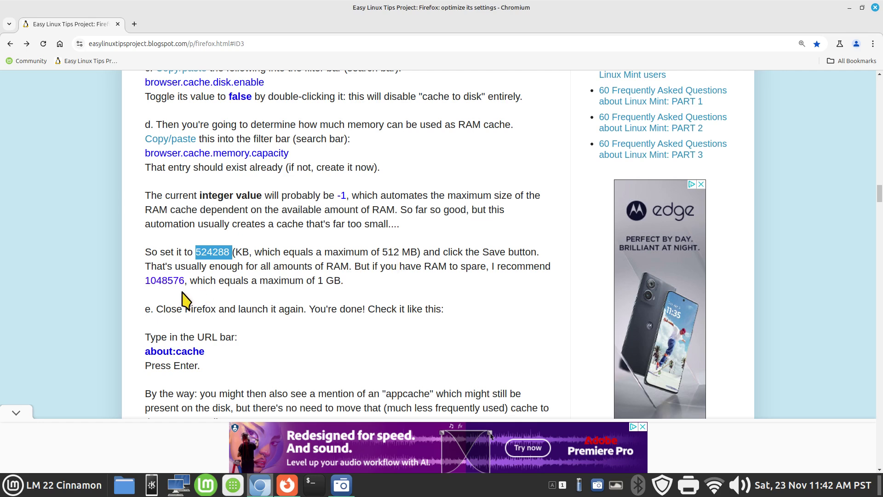
pyautogui.click(287, 484)
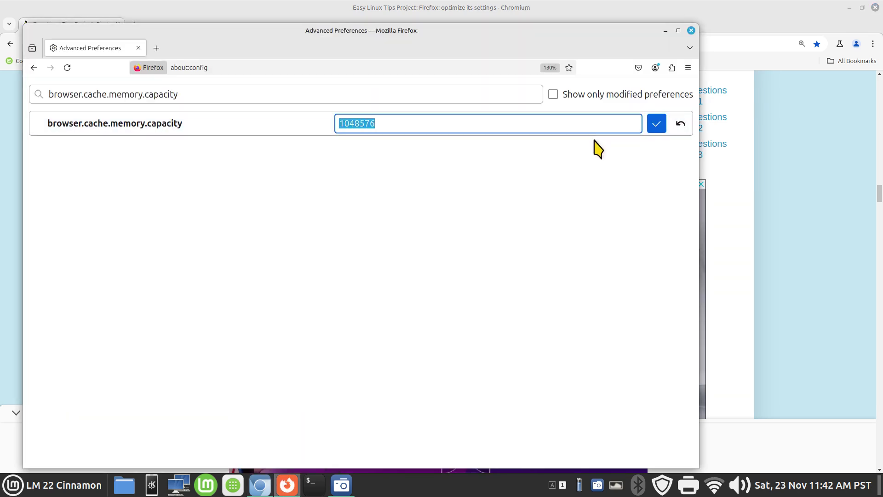
pyautogui.press('Return')
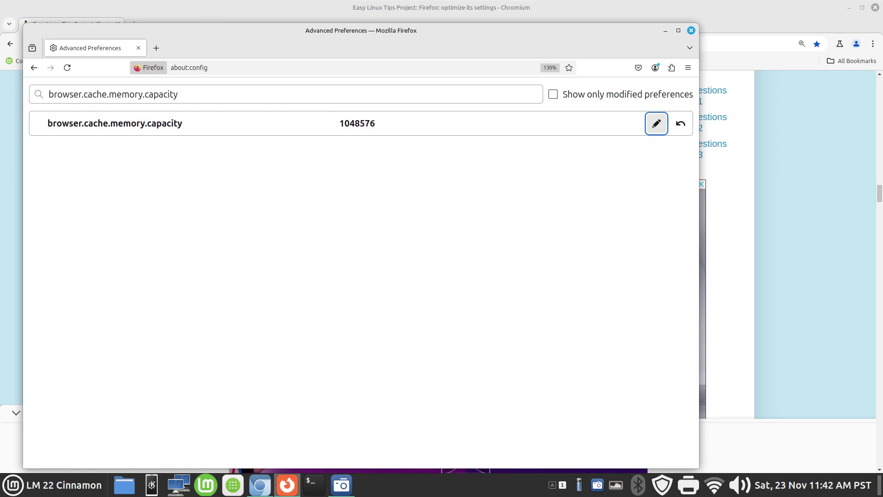
# - Close Firefox and read on through the tips page in Chromium to the instructions for disabling Web Push notifications
pyautogui.click(691, 31)
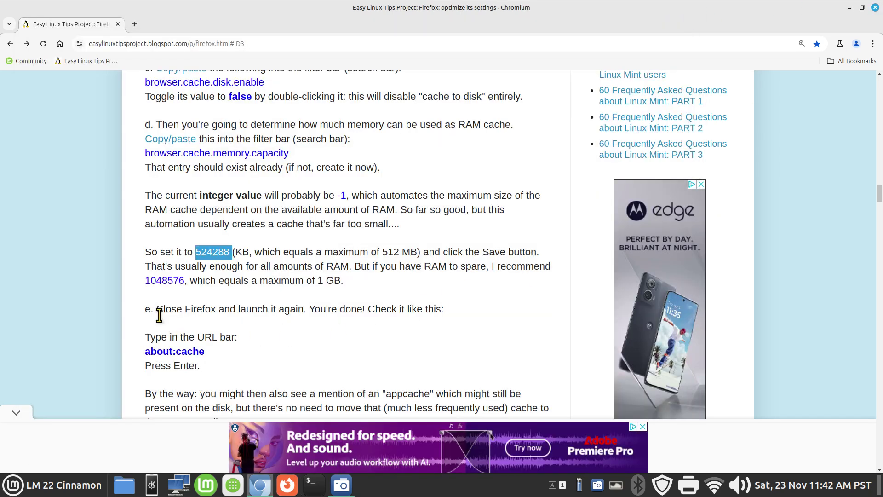
pyautogui.moveTo(159, 309); pyautogui.dragTo(453, 319)
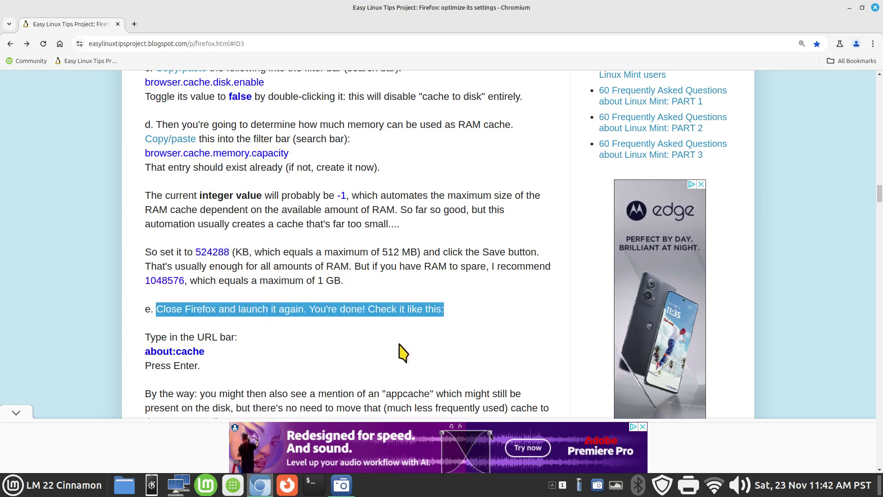
pyautogui.scroll(-3, 361, 331)
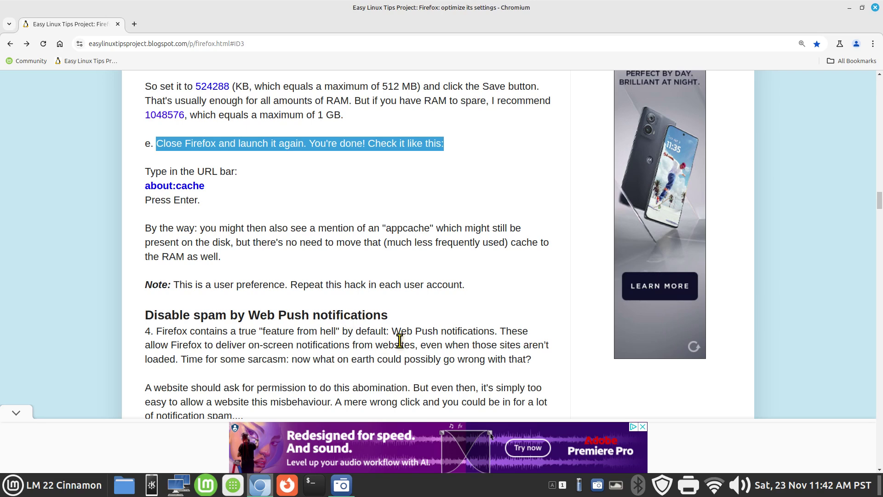
pyautogui.scroll(-2, 396, 330)
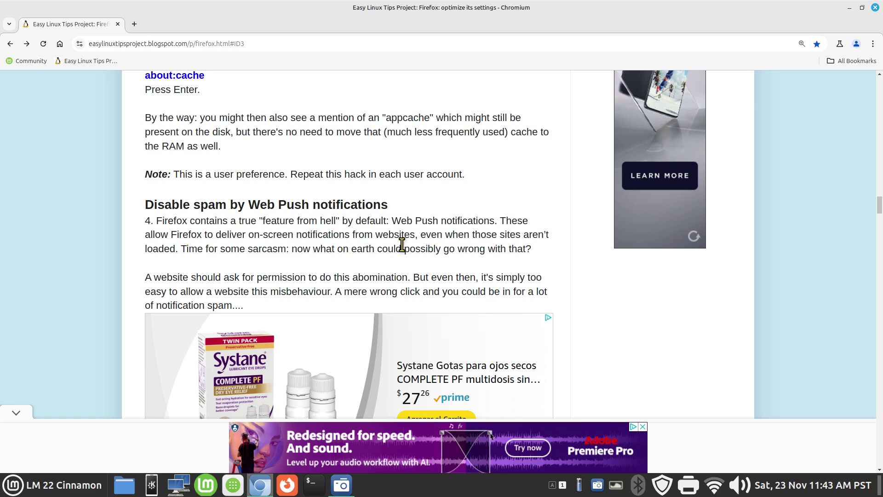
pyautogui.scroll(-1, 359, 252)
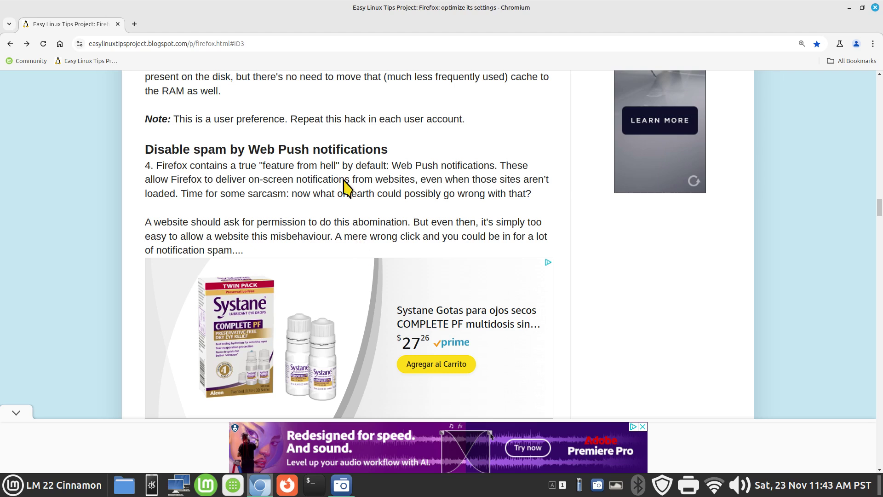
pyautogui.scroll(-5, 368, 191)
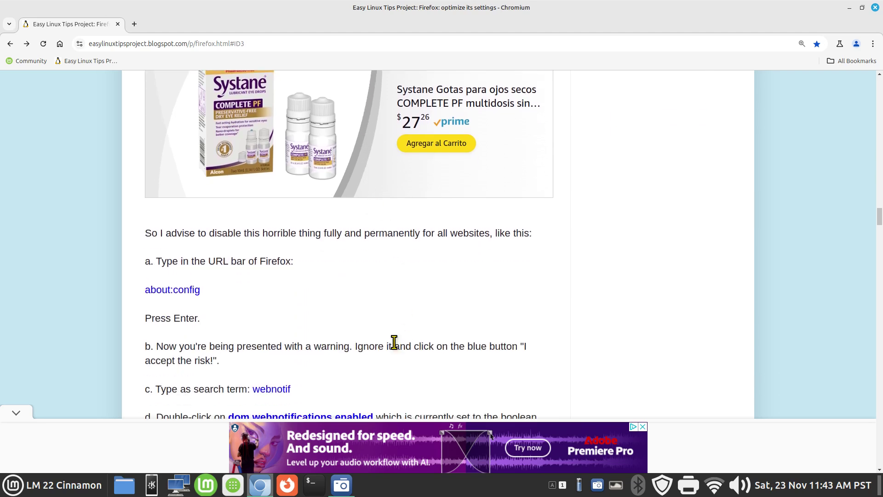
# - Copy about:config from the Web Push section of the tips page and open it in a relaunched Firefox, accepting the risk
pyautogui.moveTo(147, 290); pyautogui.dragTo(209, 300)
pyautogui.rightClick(160, 293)
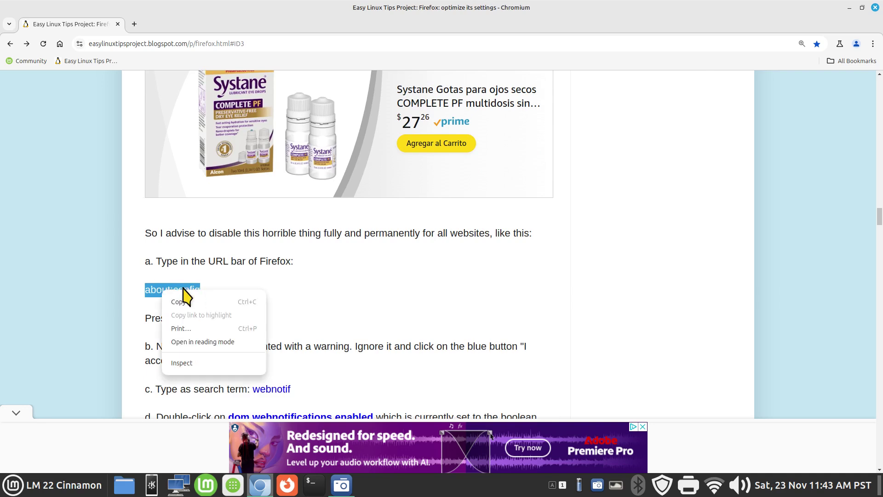
pyautogui.click(200, 302)
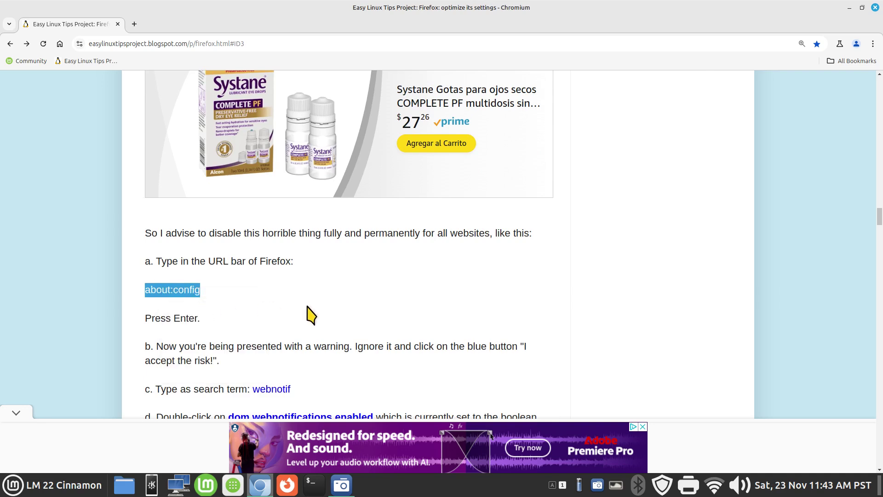
pyautogui.click(288, 487)
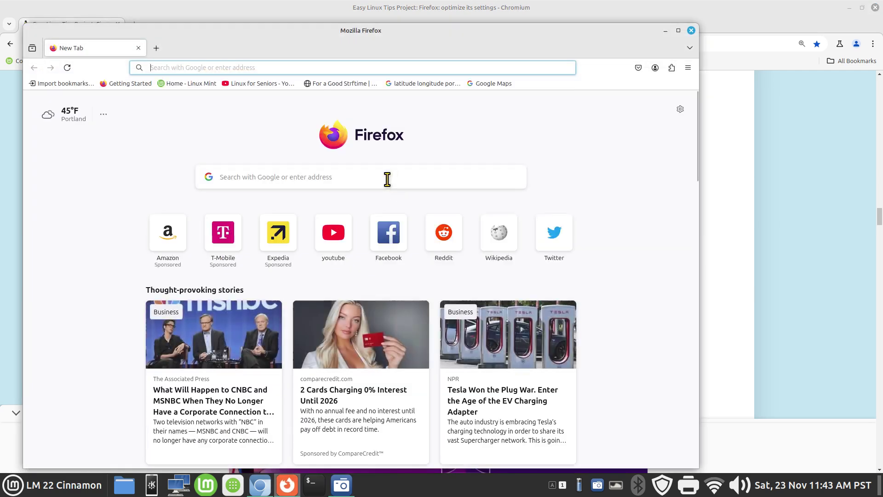
pyautogui.rightClick(183, 67)
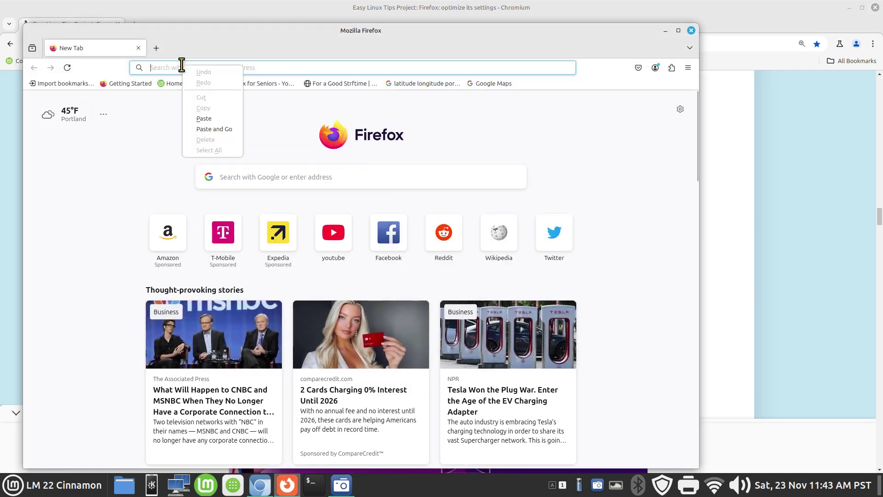
pyautogui.click(214, 121)
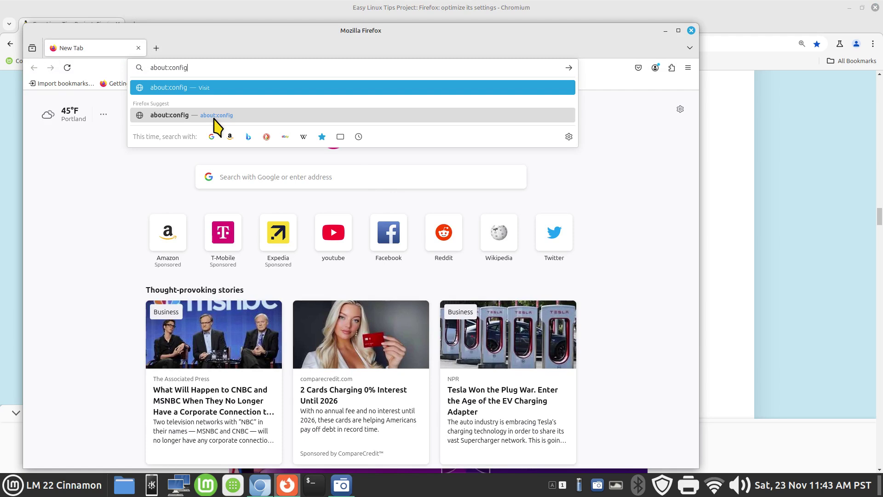
pyautogui.press('Return')
pyautogui.click(222, 317)
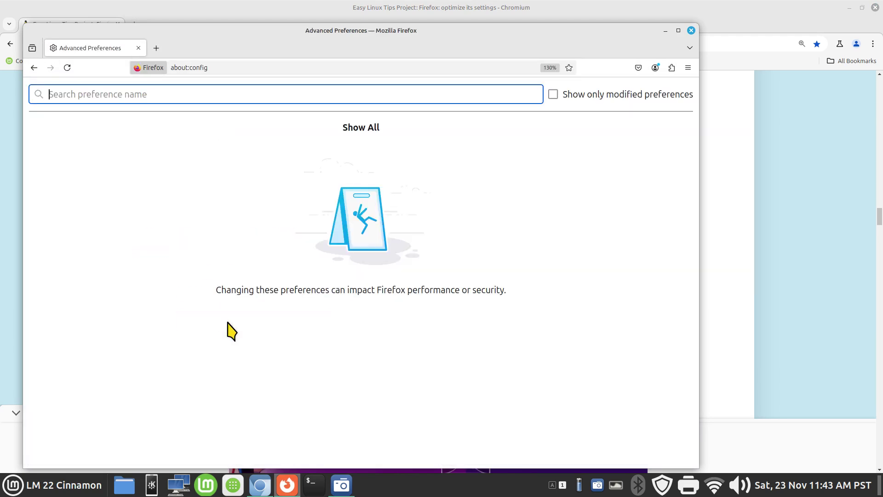
# - Copy the search term webnotif from the tips page in Chromium and search for it in Firefox's advanced preferences
pyautogui.click(260, 485)
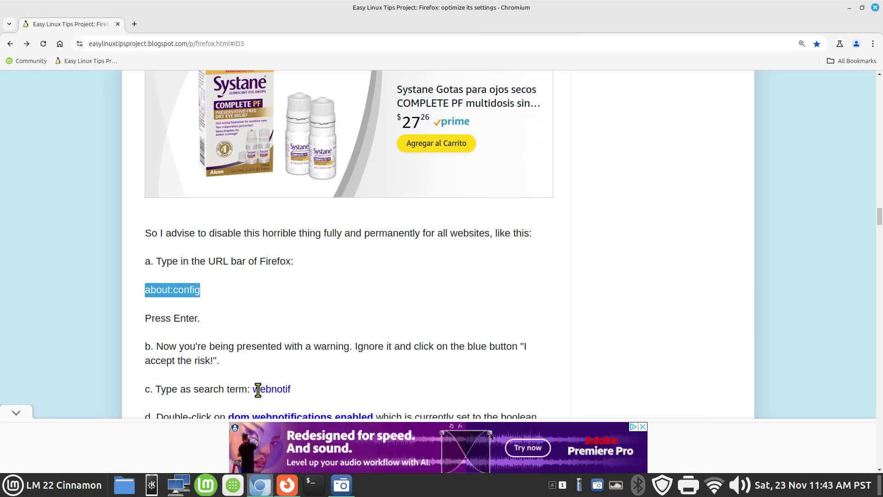
pyautogui.moveTo(253, 389); pyautogui.dragTo(294, 389)
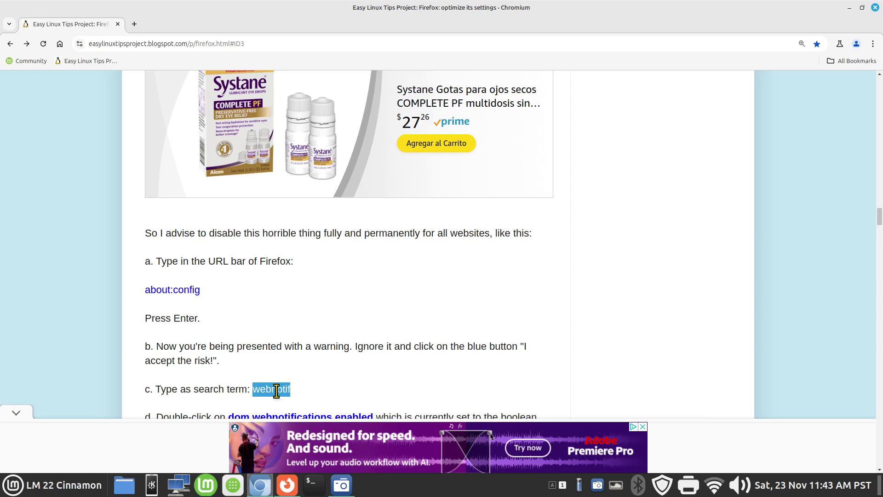
pyautogui.rightClick(271, 389)
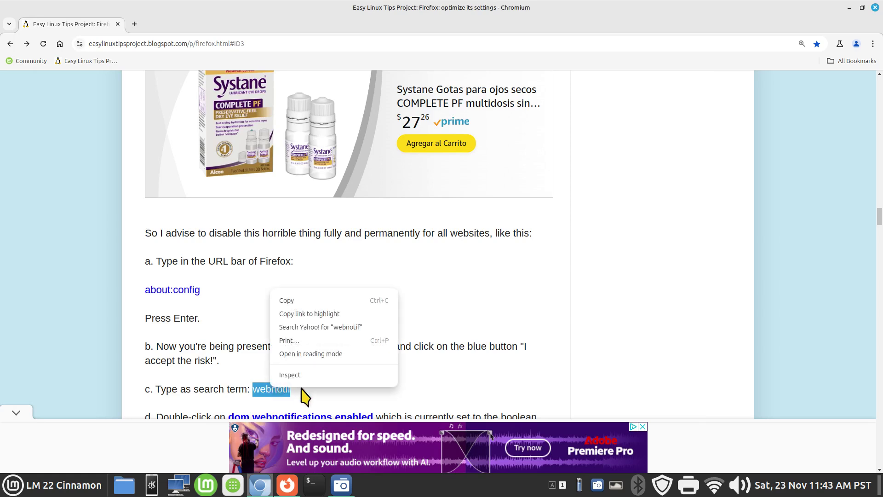
pyautogui.click(307, 301)
pyautogui.click(292, 418)
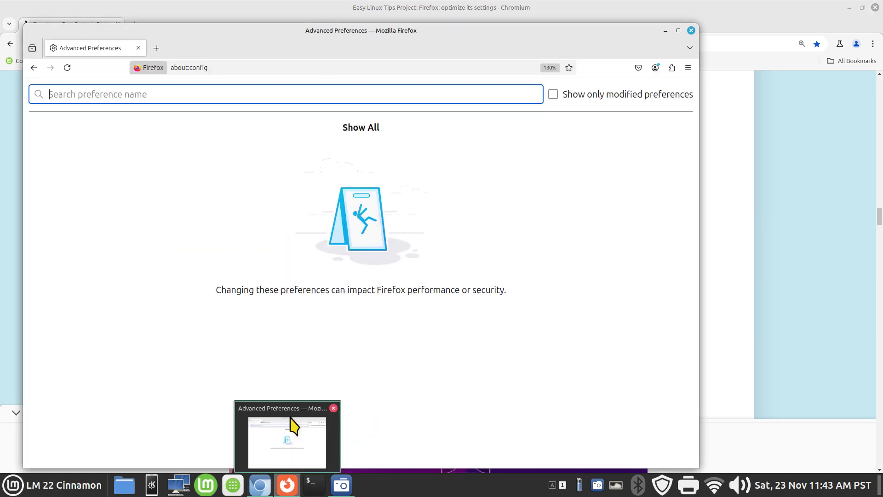
pyautogui.rightClick(117, 99)
pyautogui.click(120, 144)
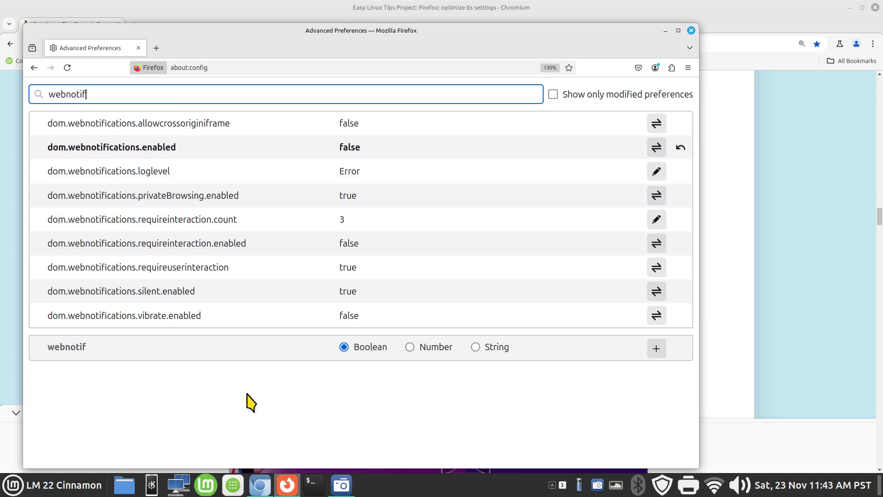
# - Toggle the dom.webnotifications.enabled preference and switch it back to false
pyautogui.click(58, 145)
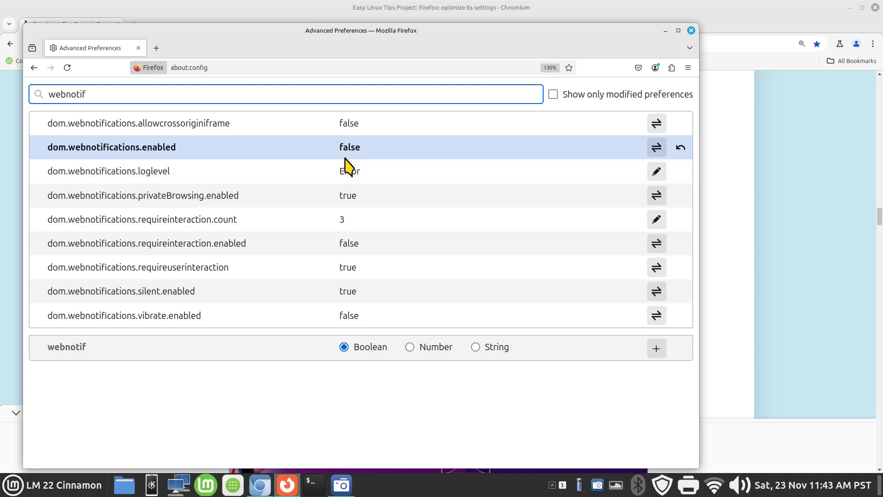
pyautogui.click(656, 152)
pyautogui.click(657, 150)
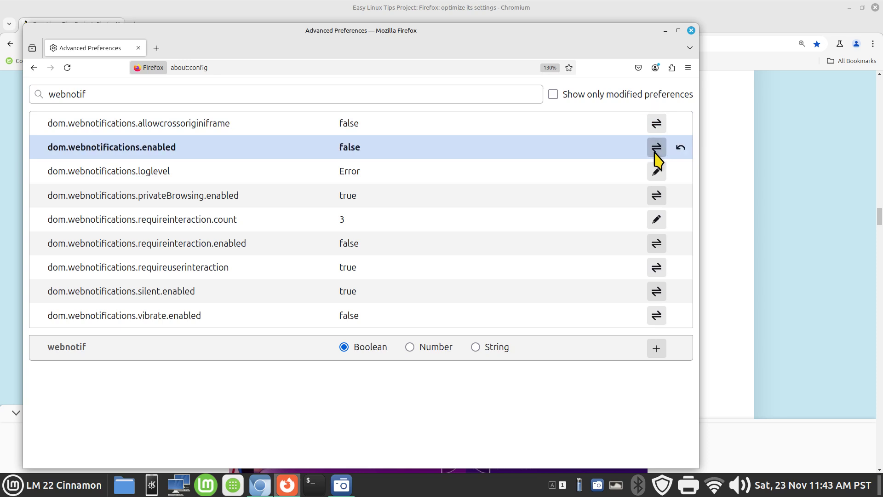
# - Read the dom.webnotifications.enabled instructions and notes on the tips page in Chromium, and return to Firefox's advanced preferences
pyautogui.click(271, 490)
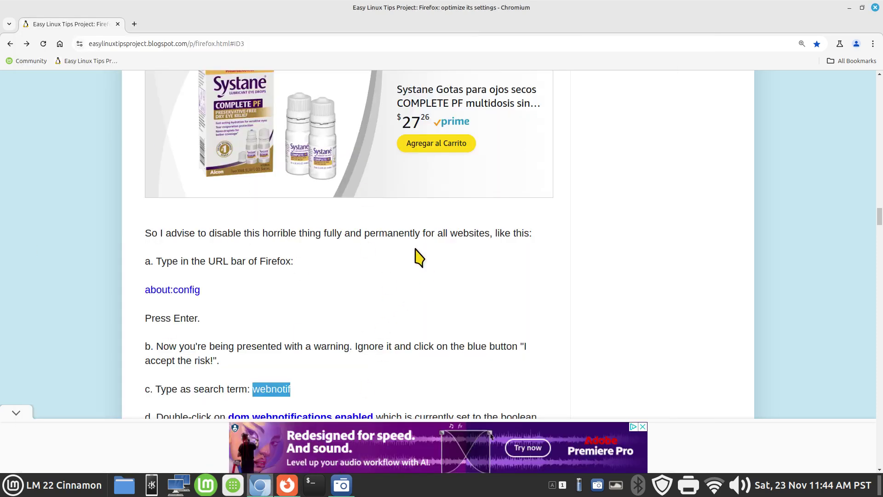
pyautogui.scroll(-2, 414, 258)
pyautogui.scroll(-4, 414, 260)
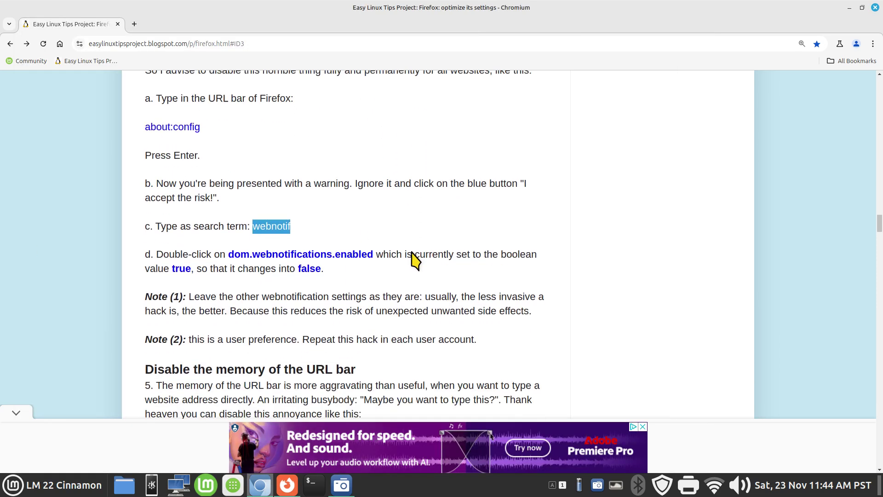
pyautogui.scroll(-2, 397, 253)
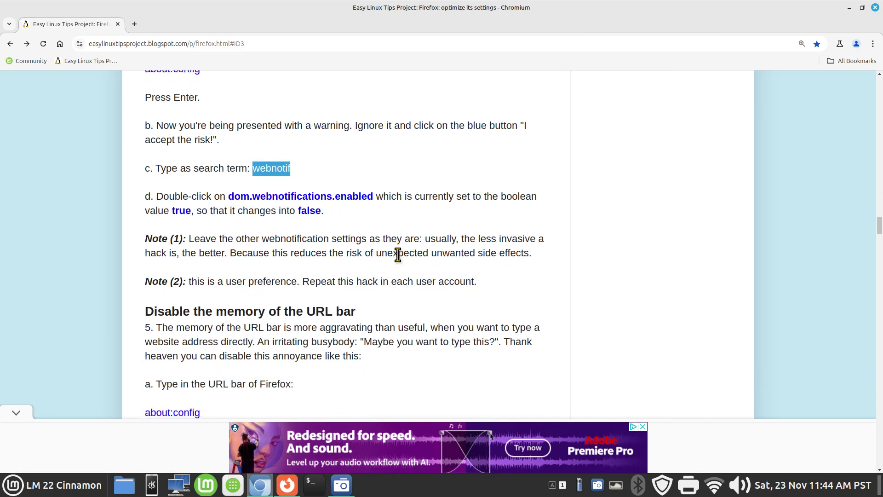
pyautogui.click(287, 485)
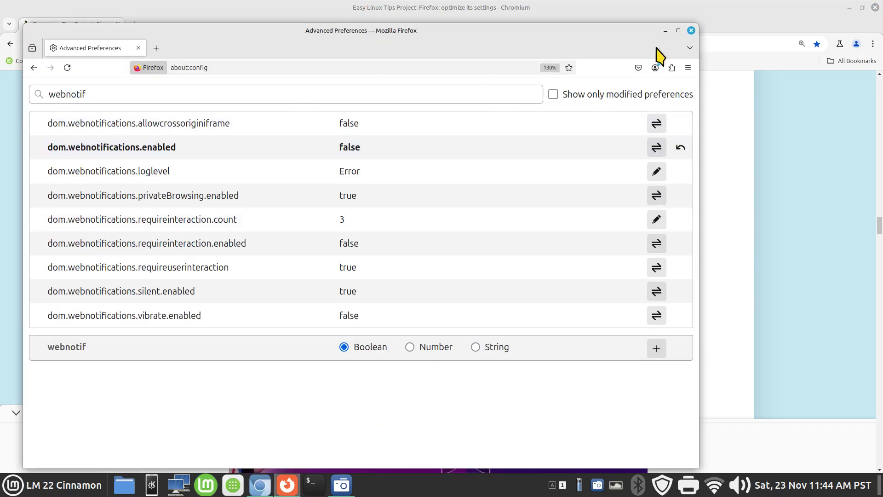
# - Close Firefox's advanced preferences and the tips page in Chromium, and relaunch Firefox
pyautogui.click(691, 31)
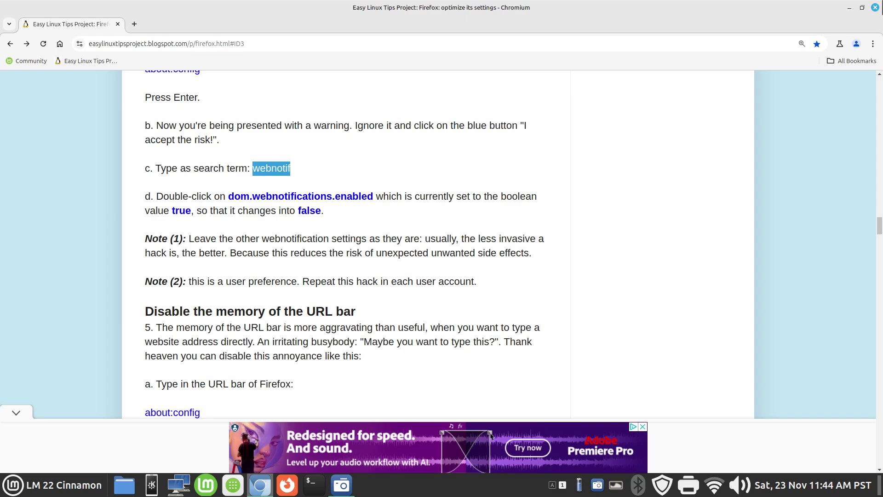
pyautogui.click(875, 7)
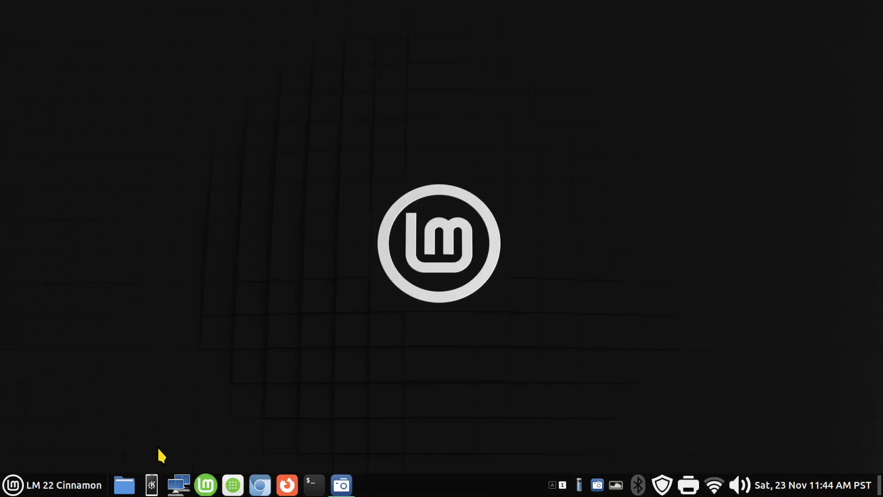
pyautogui.click(285, 486)
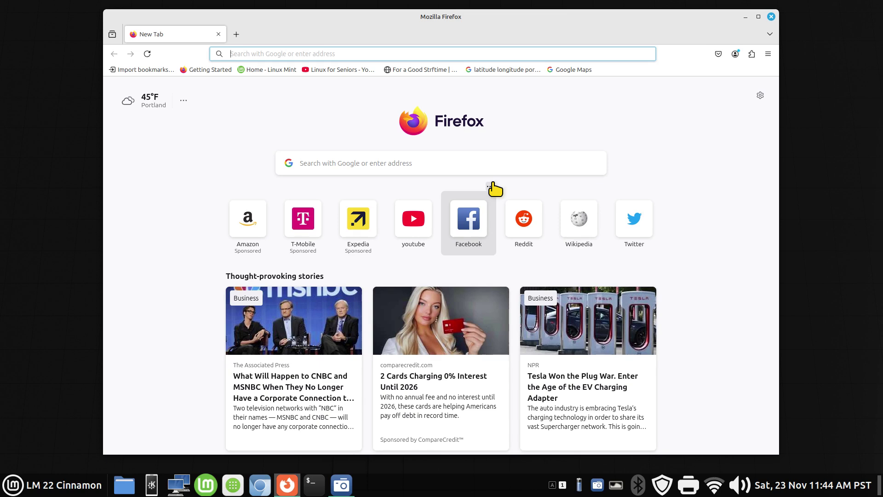
# - Show the hidden files of the home folder in the file manager, hide them again, and close the file manager
pyautogui.click(124, 485)
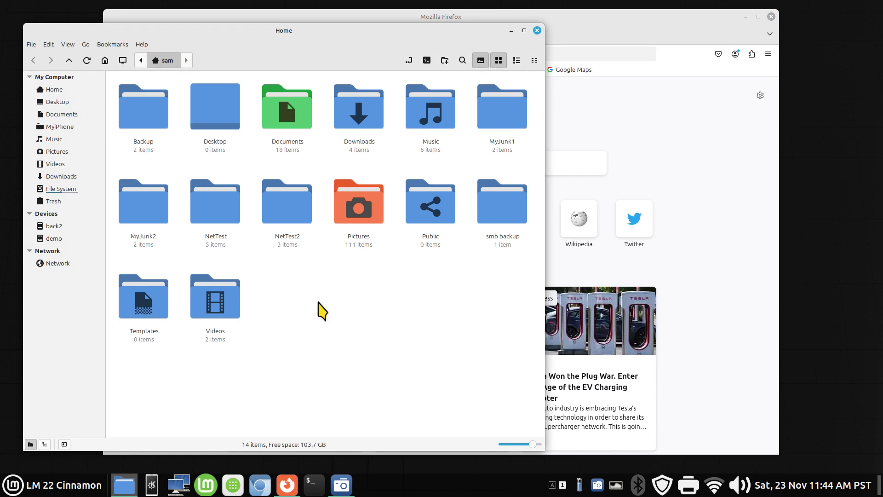
pyautogui.click(141, 44)
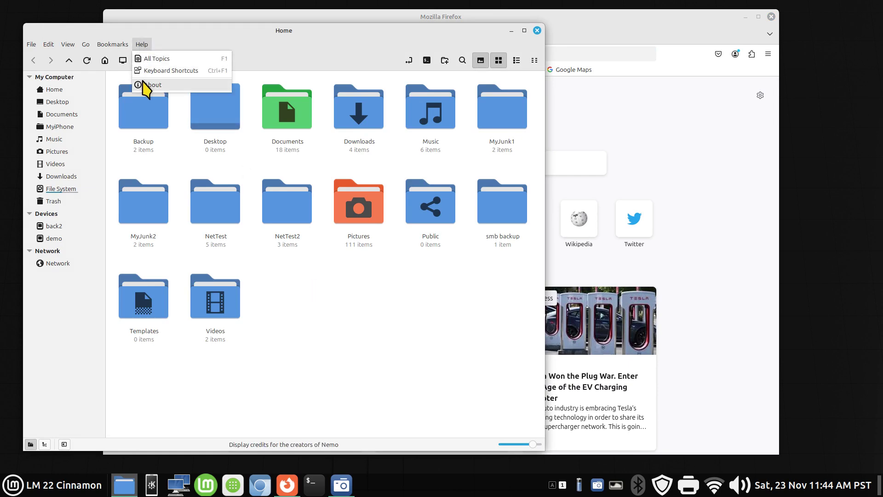
pyautogui.click(146, 85)
pyautogui.click(366, 323)
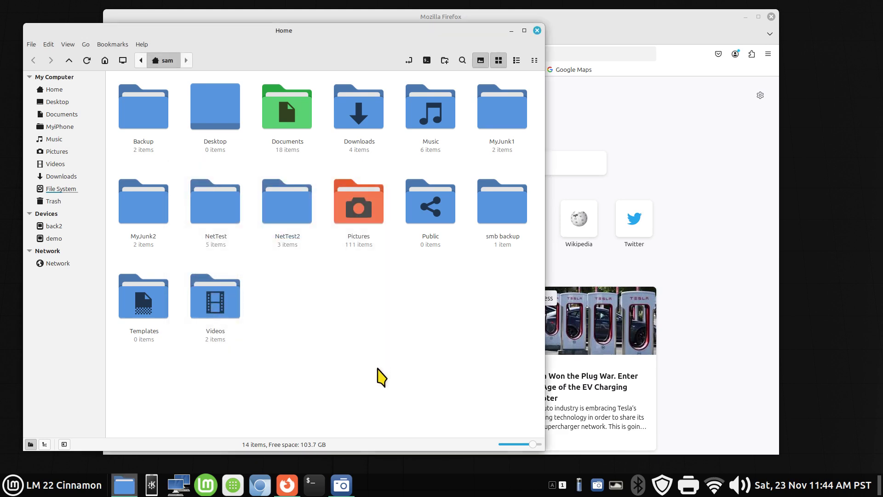
pyautogui.hotkey('ctrl', 'h')
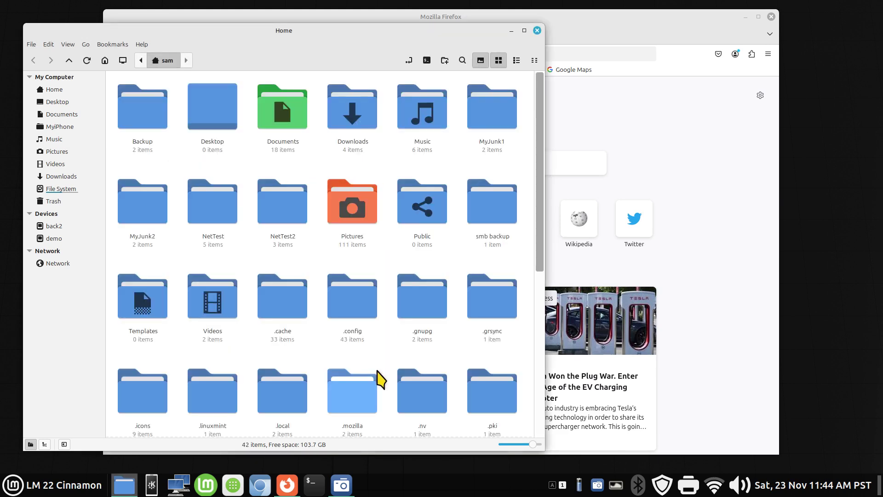
pyautogui.hotkey('ctrl', 'h')
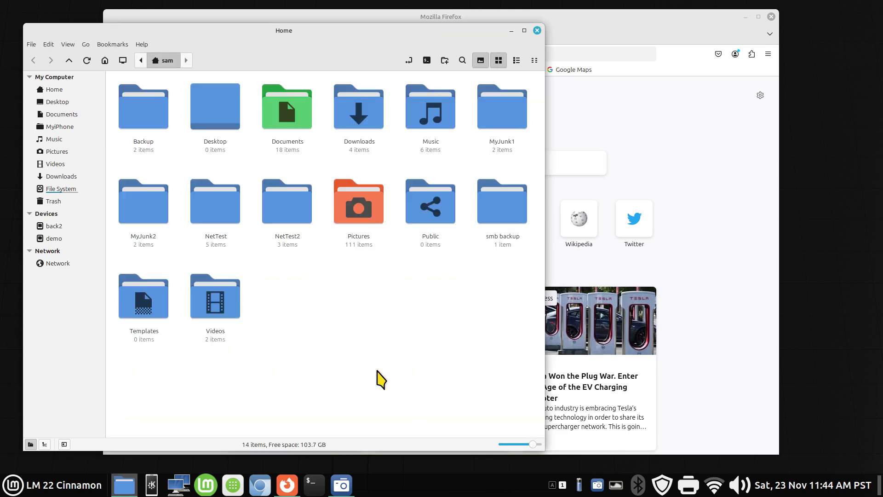
pyautogui.rightClick(322, 308)
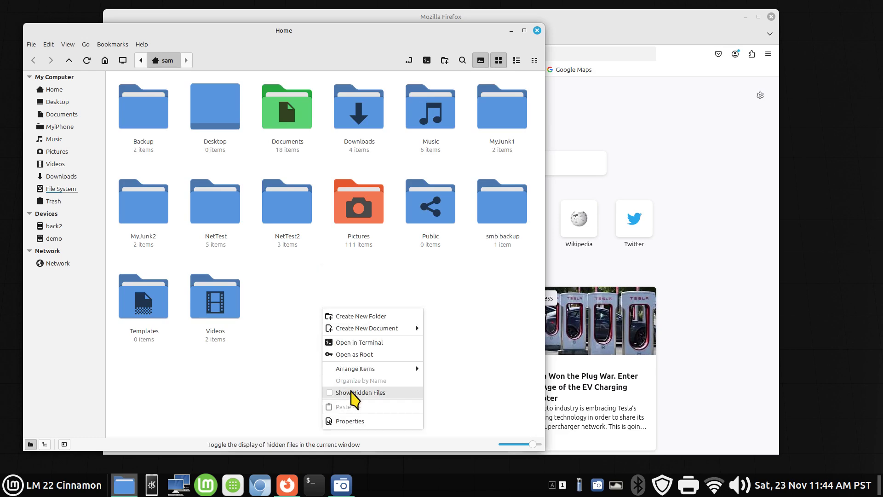
pyautogui.click(459, 282)
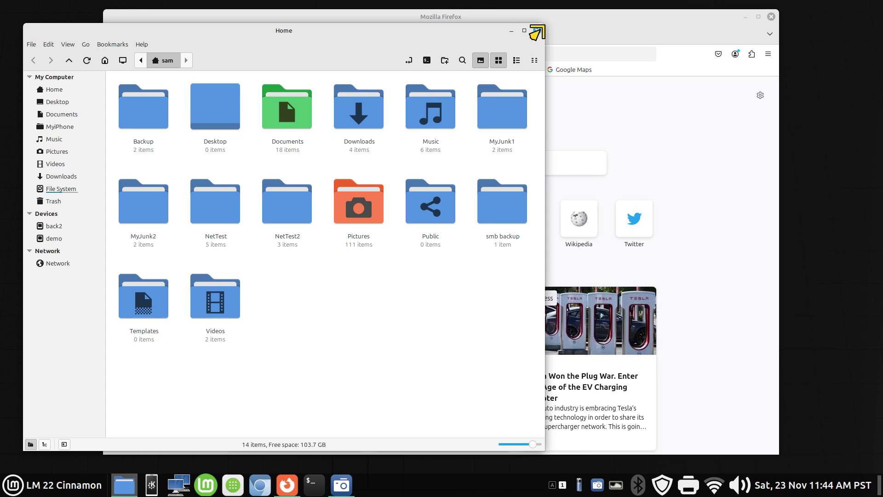
pyautogui.click(536, 30)
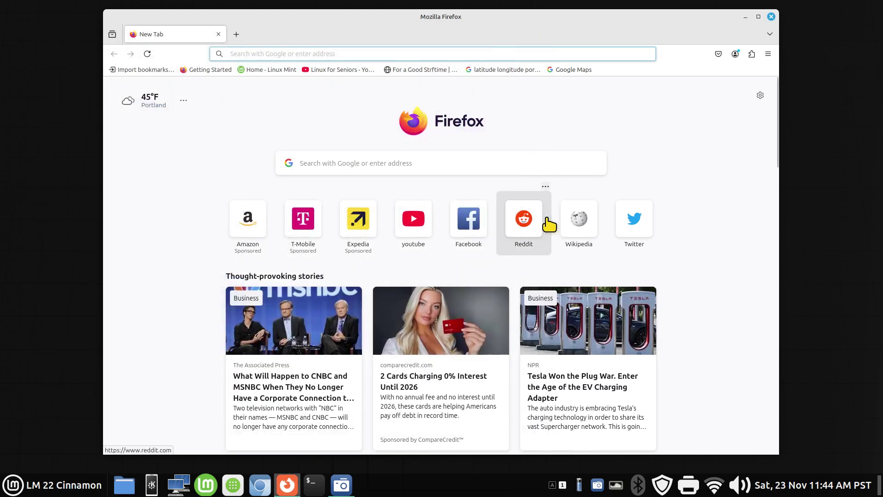
# - Review the time range and data options for clearing Firefox's recent history, keep the range at Everything, and cancel and close the browser
pyautogui.click(767, 54)
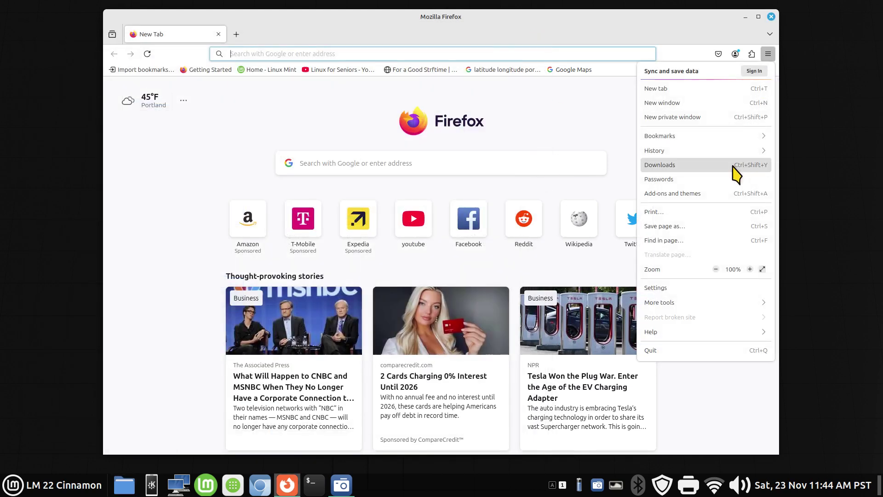
pyautogui.click(722, 149)
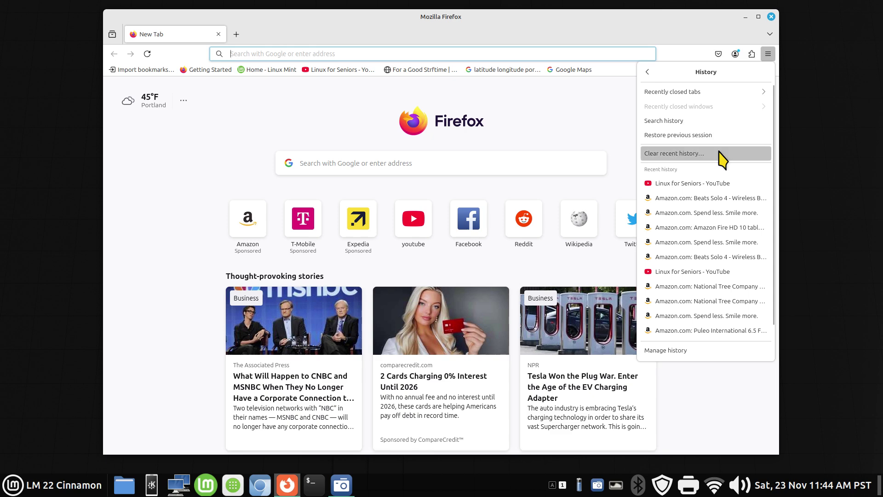
pyautogui.click(720, 153)
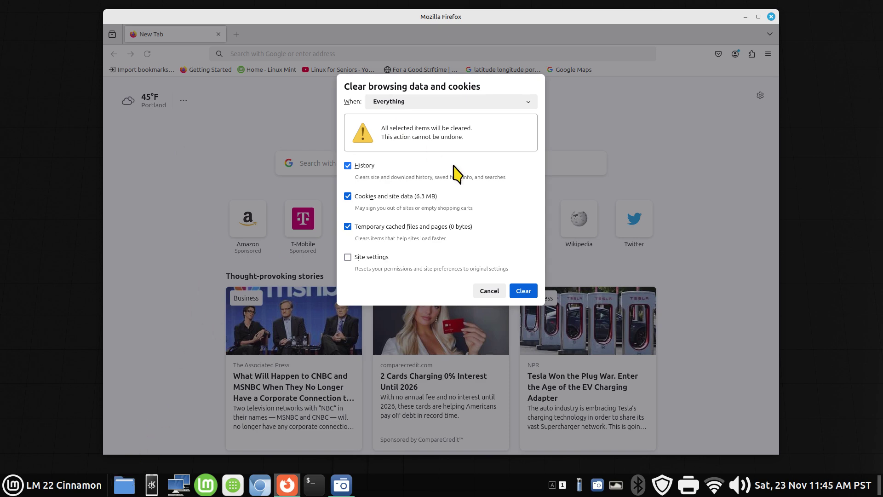
pyautogui.click(483, 103)
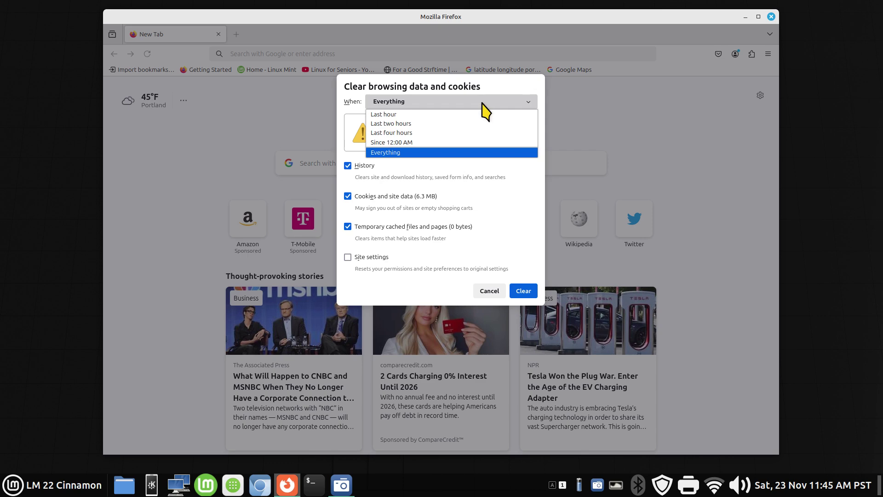
pyautogui.click(457, 154)
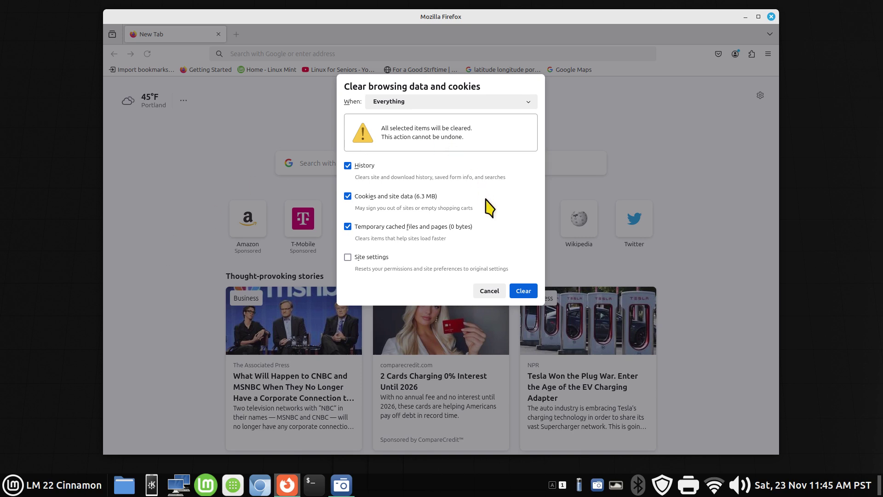
pyautogui.click(502, 291)
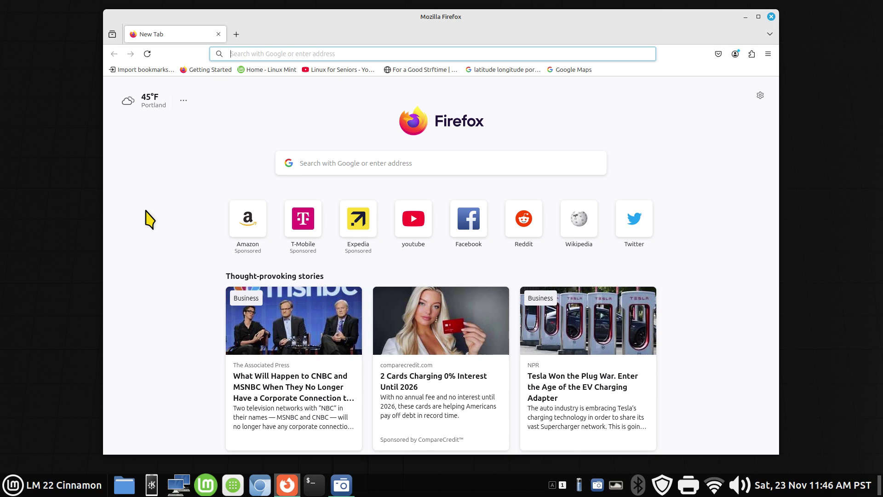
pyautogui.click(771, 17)
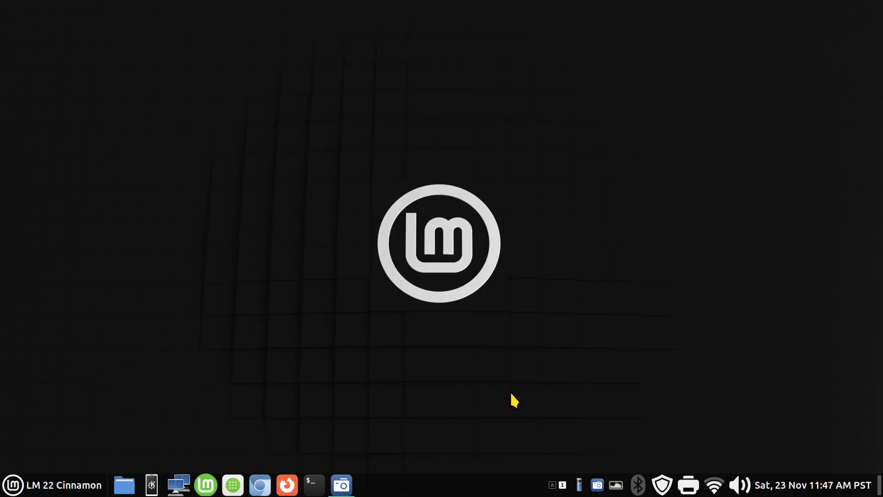